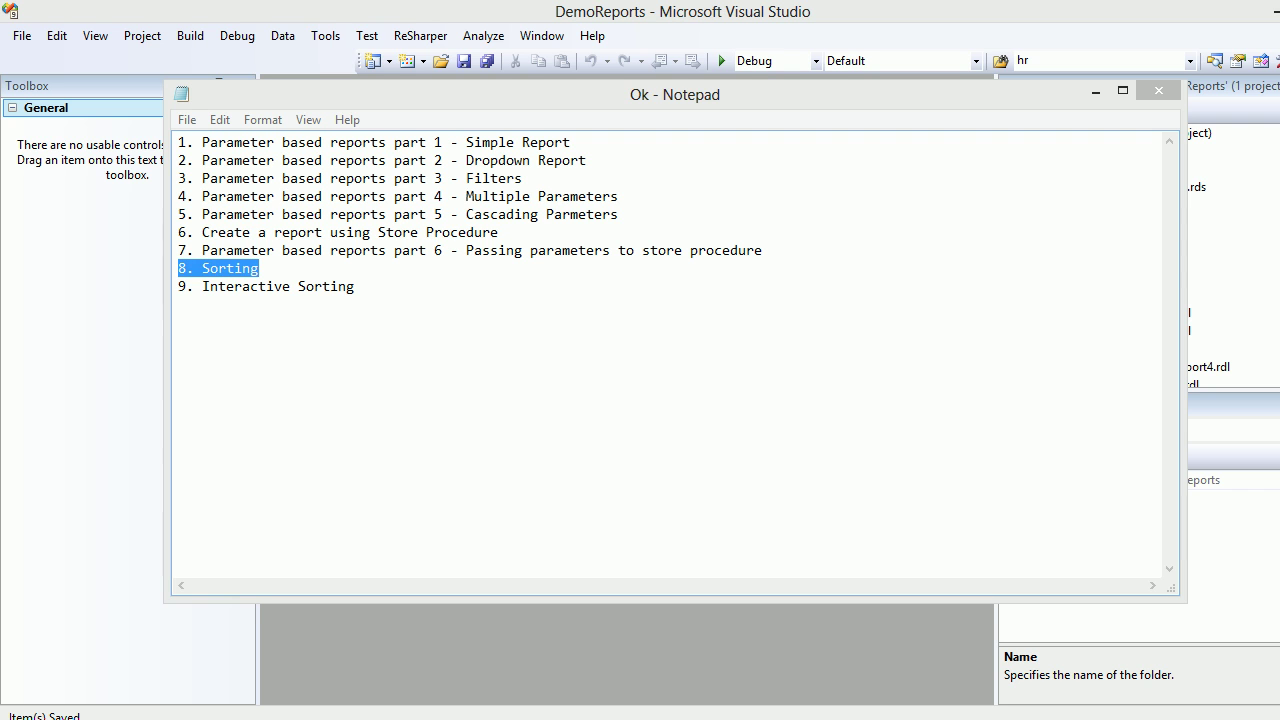
Switch from the notes to the DemoReports project in Visual Studio and begin adding a new item to the Reports folder.
drag(259, 268, 202, 268)
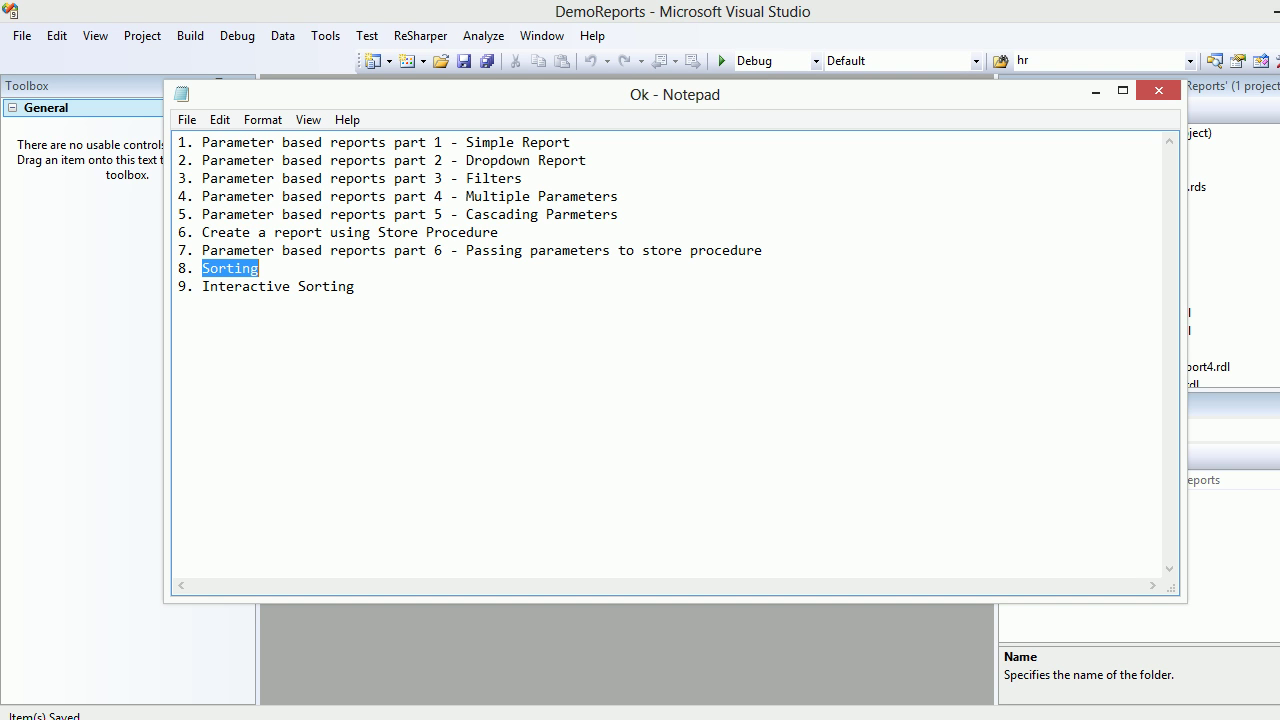
key(alt+Tab)
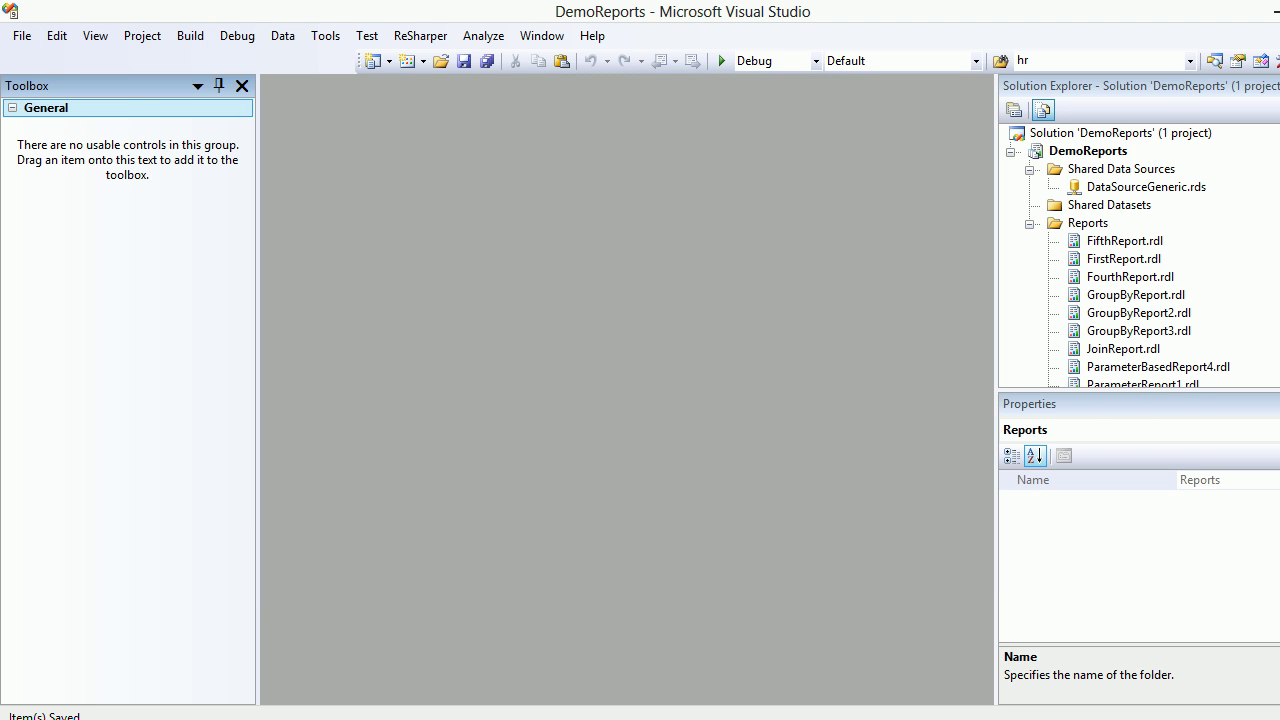
click(1087, 223)
right_click(1080, 235)
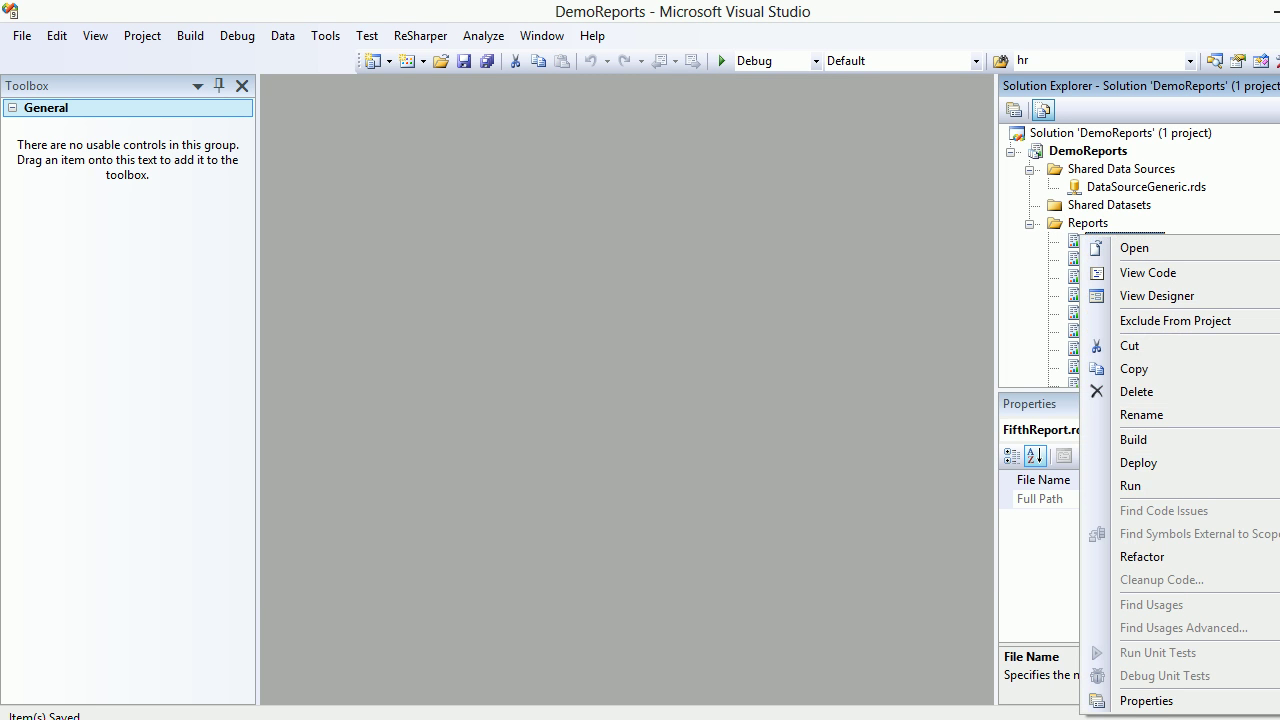
key(Escape)
key(Up)
key(shift+F10)
key(Down)
key(Right)
key(Return)
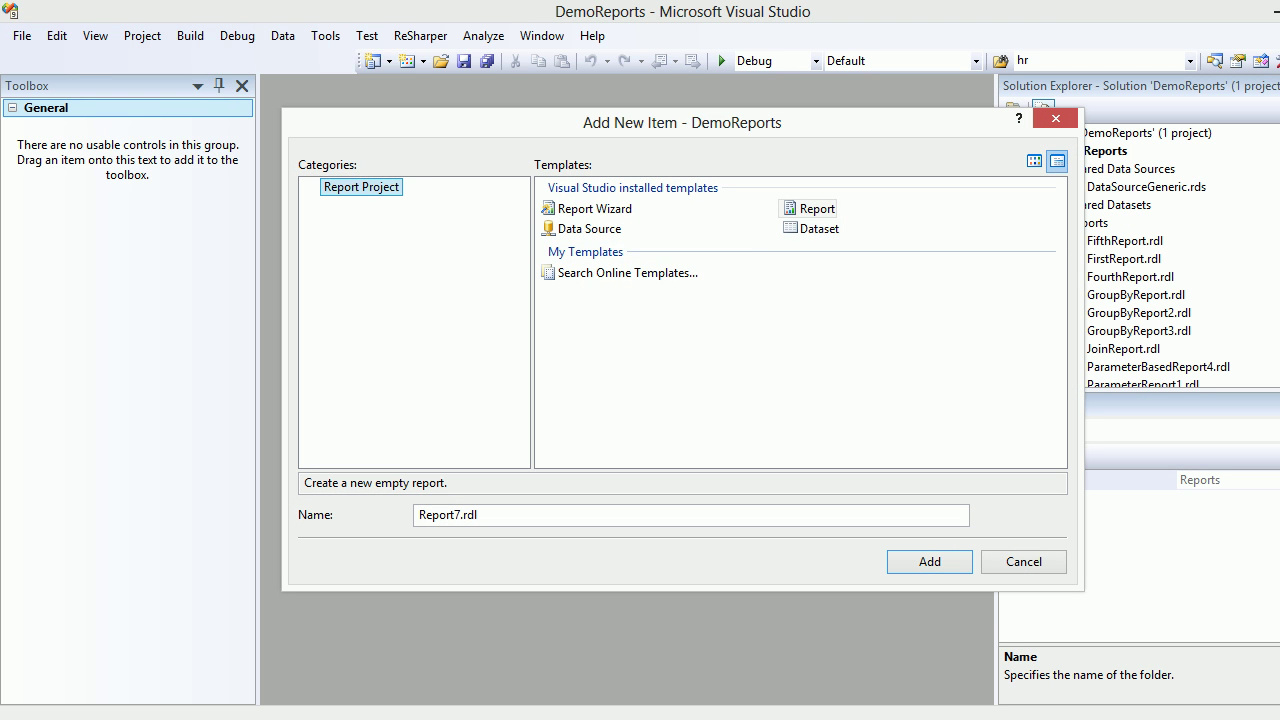
Name the new report SortingReport and add it to the project.
click(478, 515)
key(BackSpace)
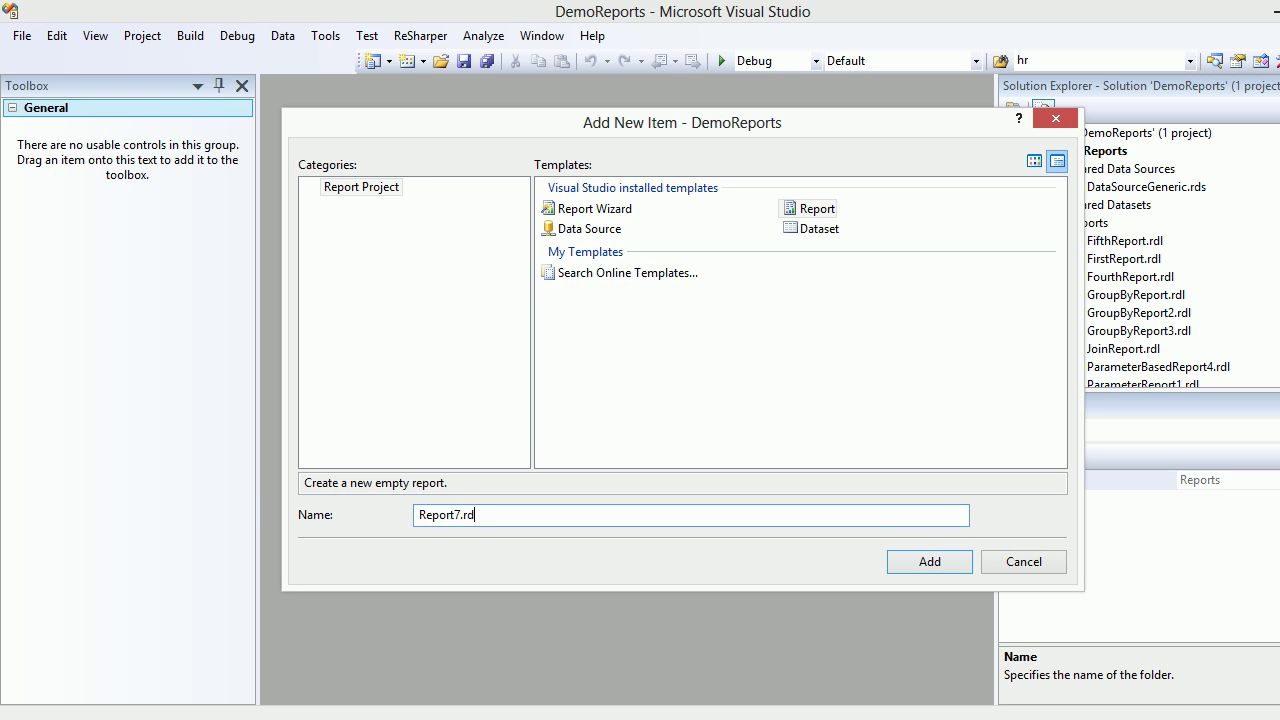
key(BackSpace)
key(BackSpace)
key(BackSpace)
key(BackSpace)
key(BackSpace)
key(BackSpace)
key(BackSpace)
key(BackSpace)
key(BackSpace)
key(BackSpace)
text(SortingReport)
key(Return)
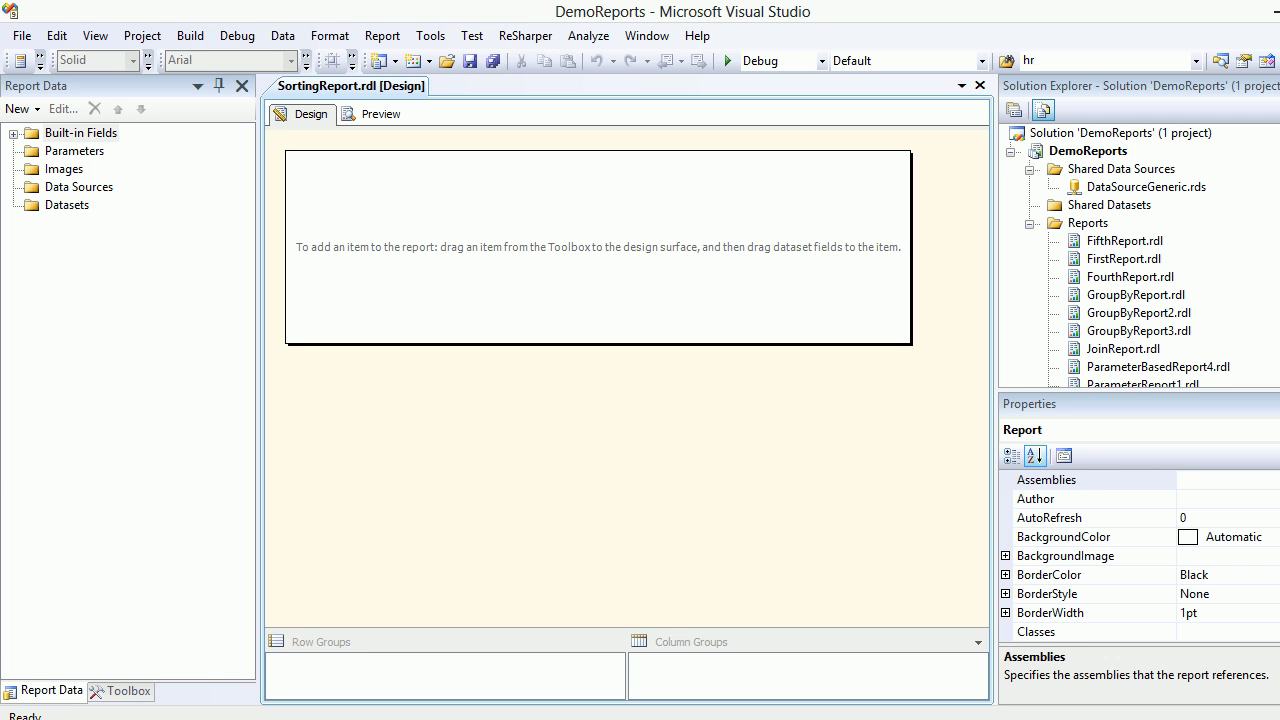
click(1146, 187)
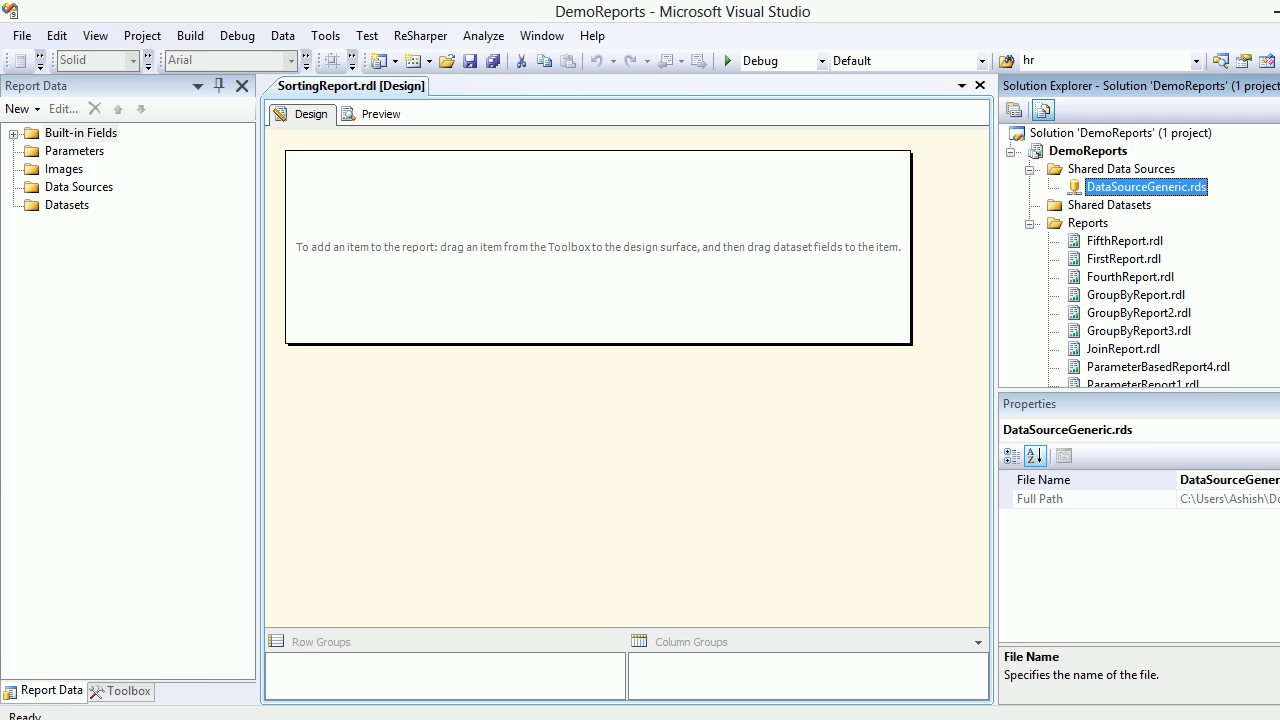
key(alt+Tab)
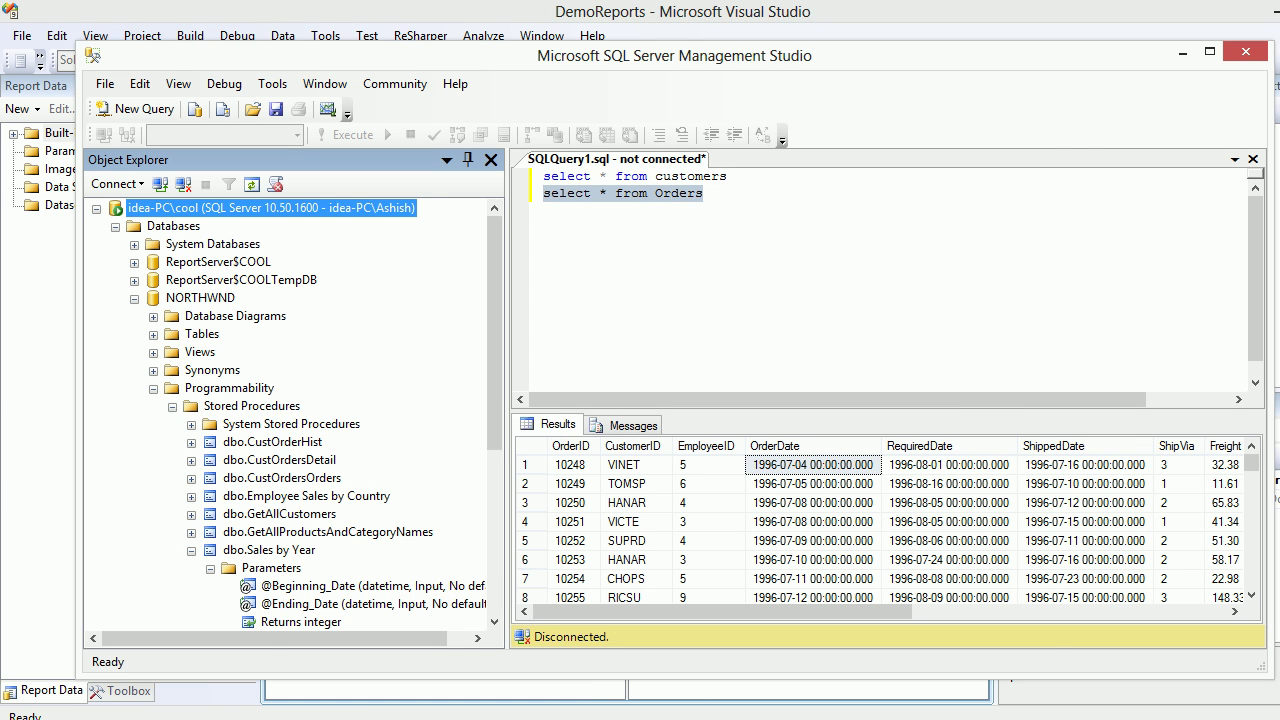
key(alt+Tab)
Create a dataset named DataSetGetDate for the report and set it as embedded in the report.
click(67, 205)
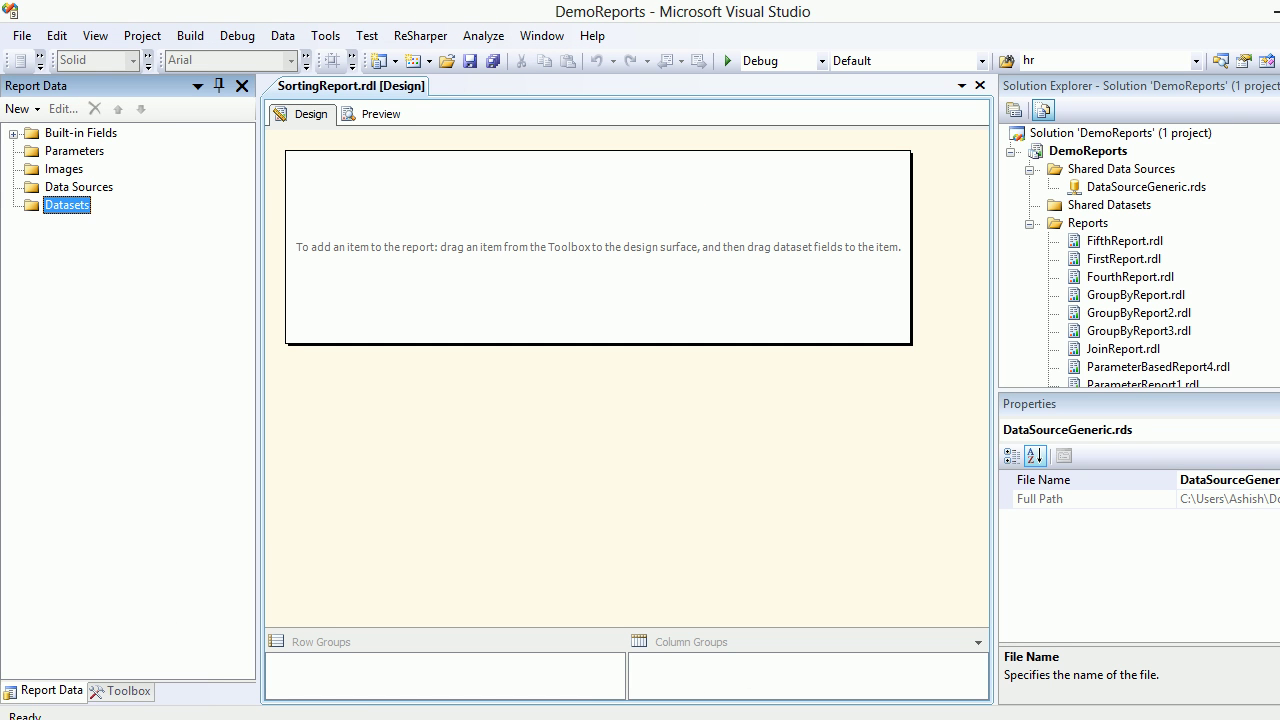
right_click(81, 208)
click(152, 222)
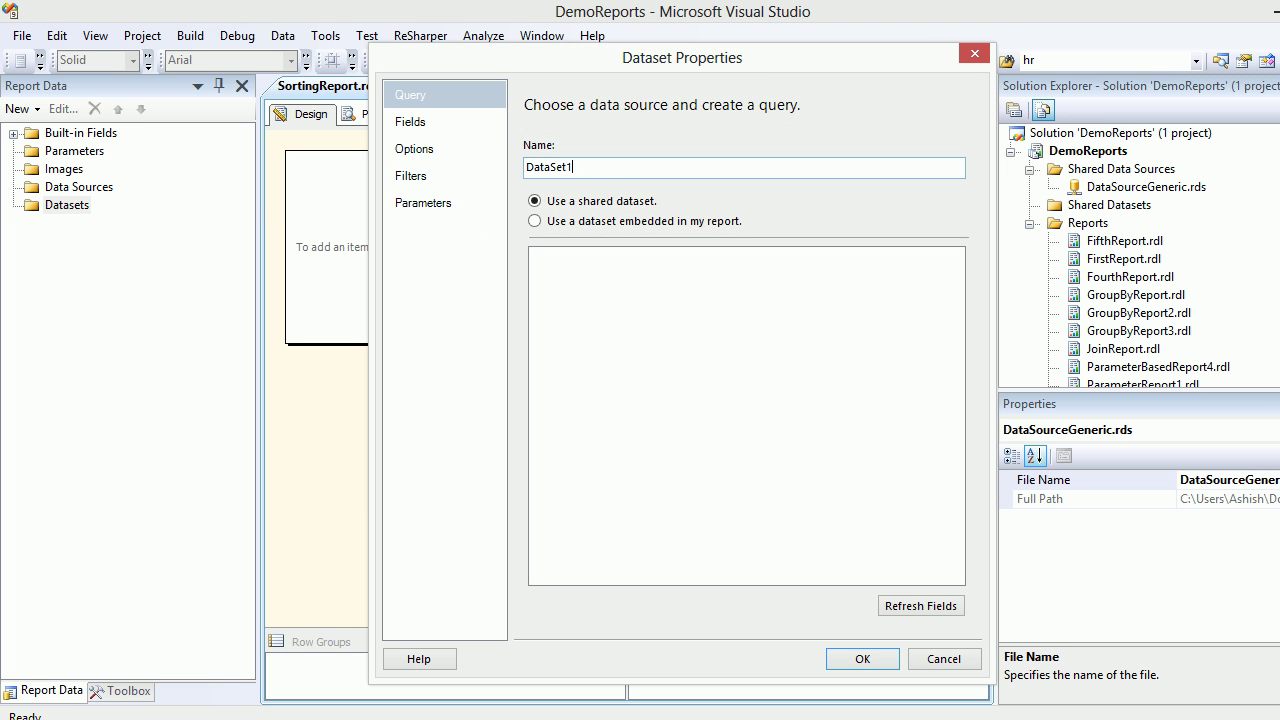
key(BackSpace)
text(GetDate)
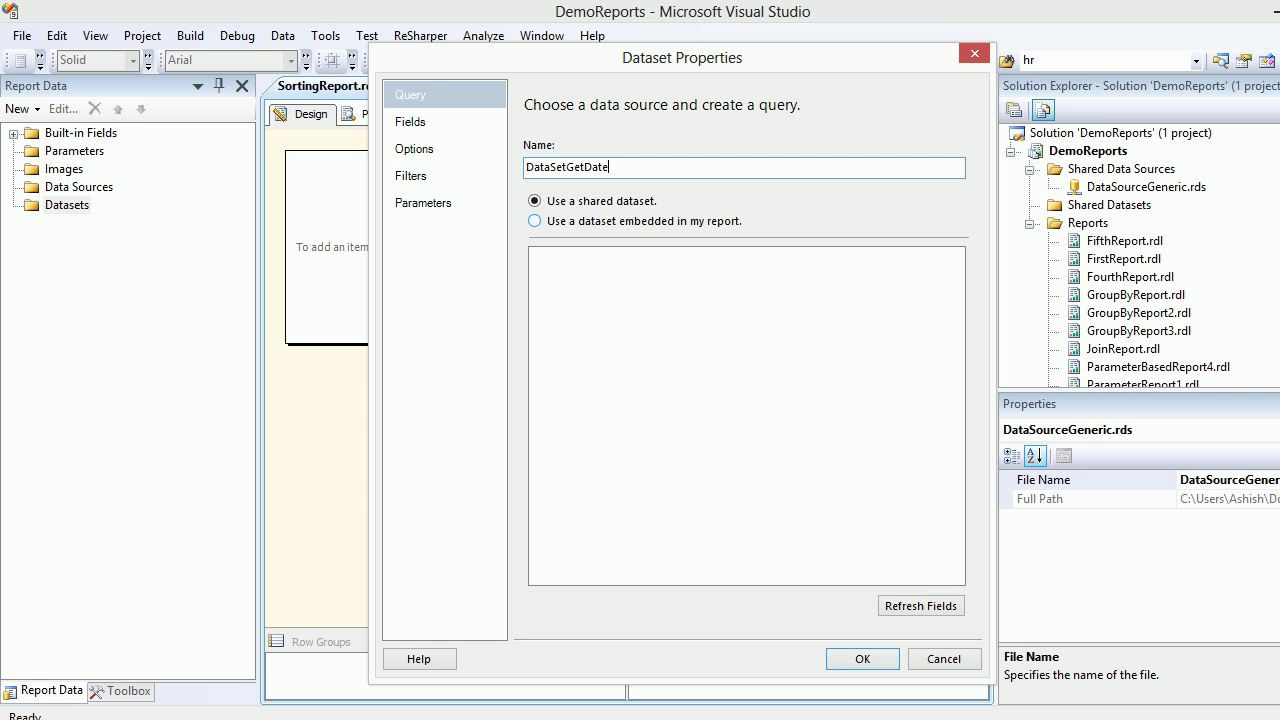
click(534, 220)
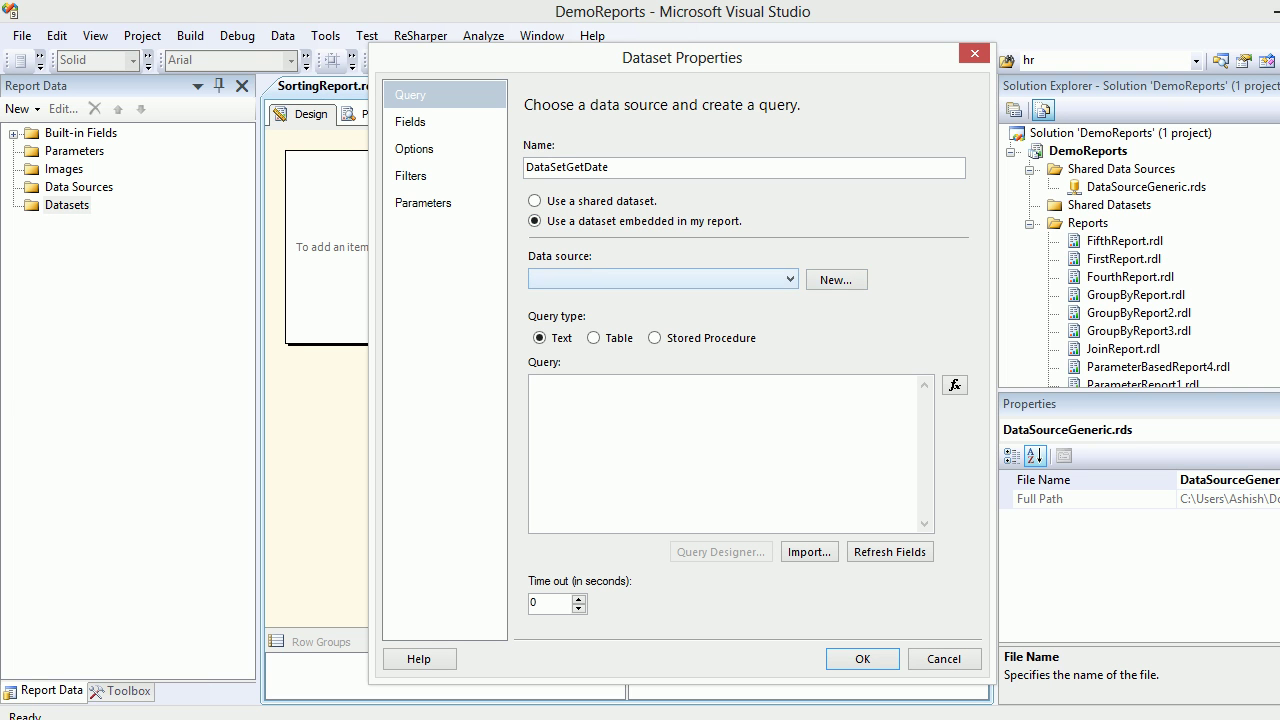
Create a data source for the dataset that references the shared data source DataSourceGeneric.
click(789, 279)
click(835, 280)
click(836, 280)
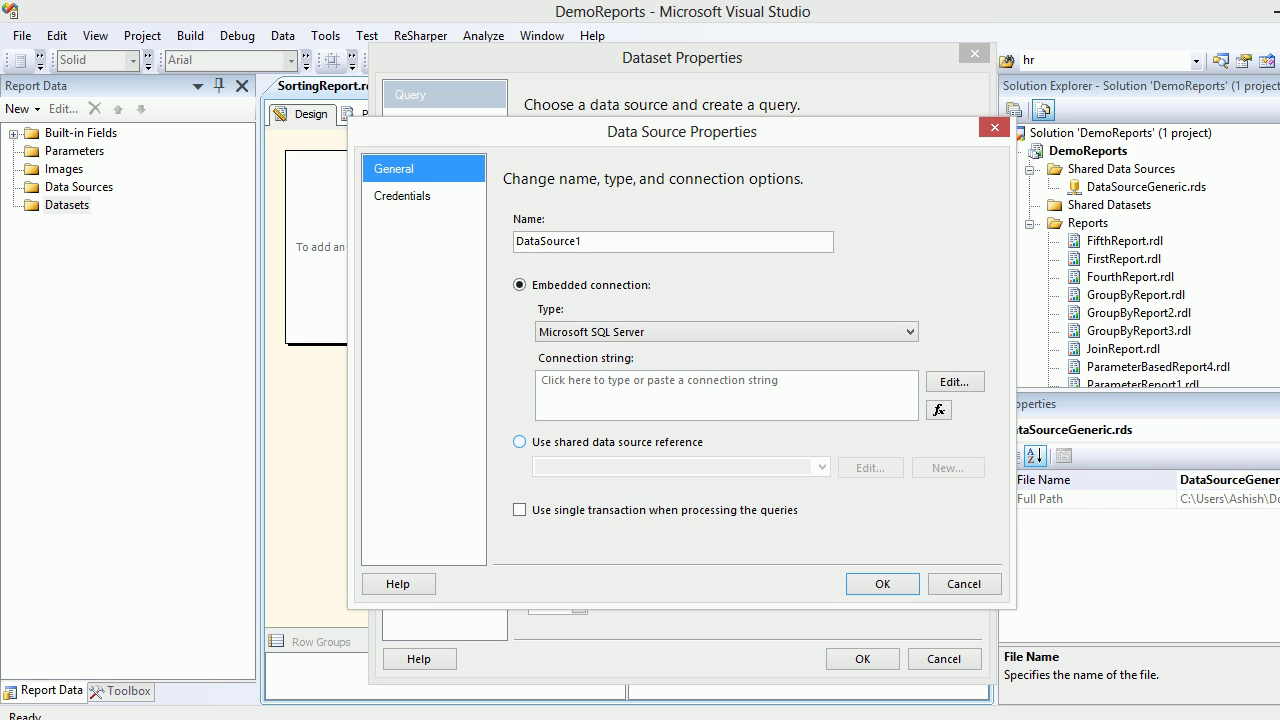
click(519, 441)
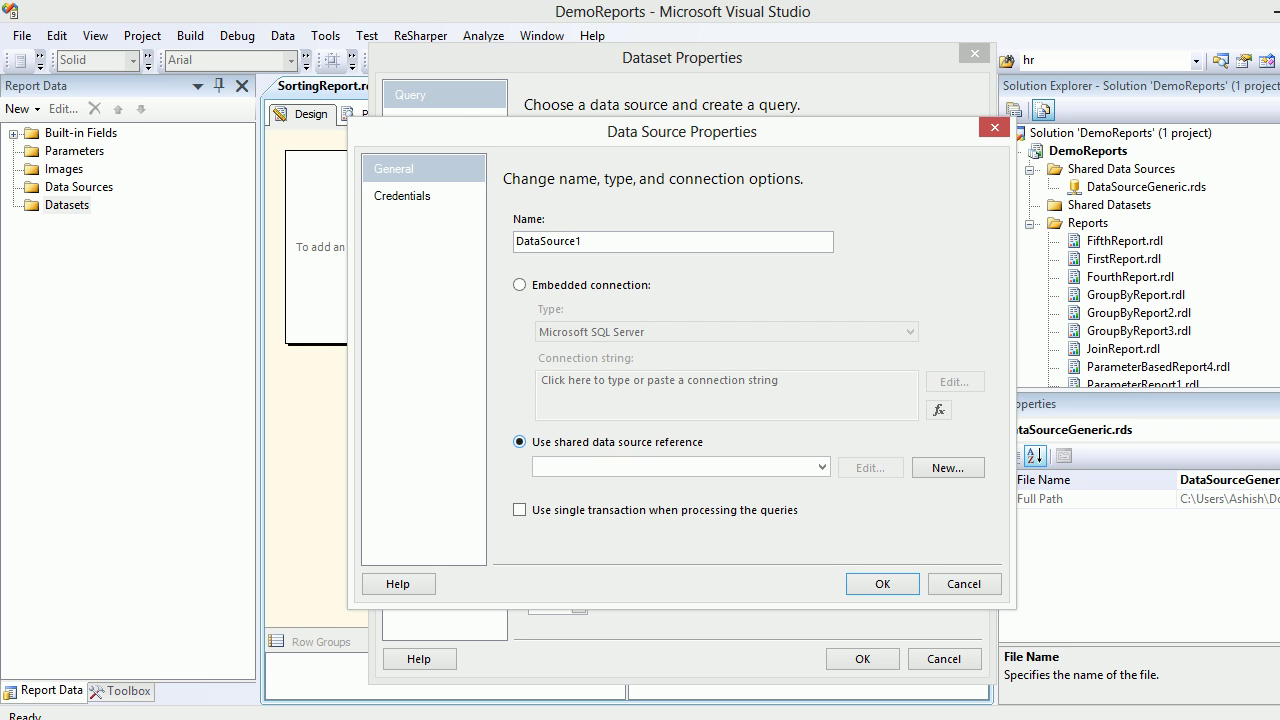
click(822, 467)
click(580, 481)
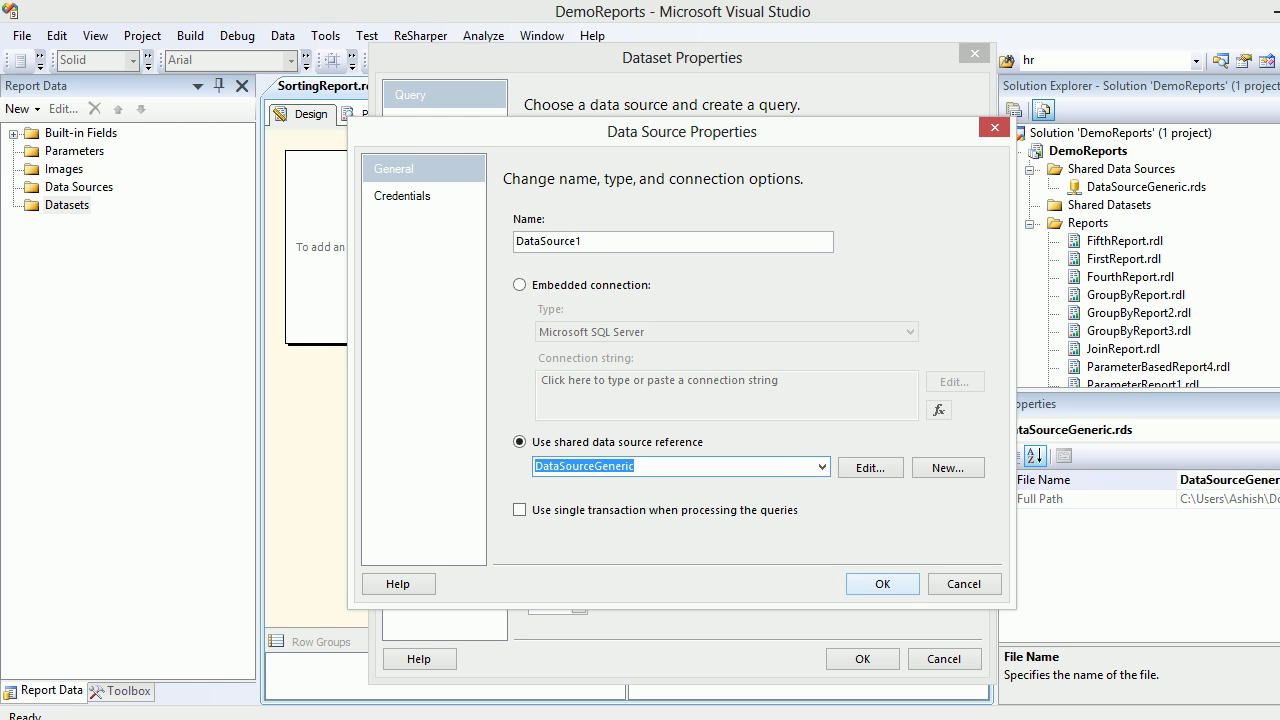
click(882, 583)
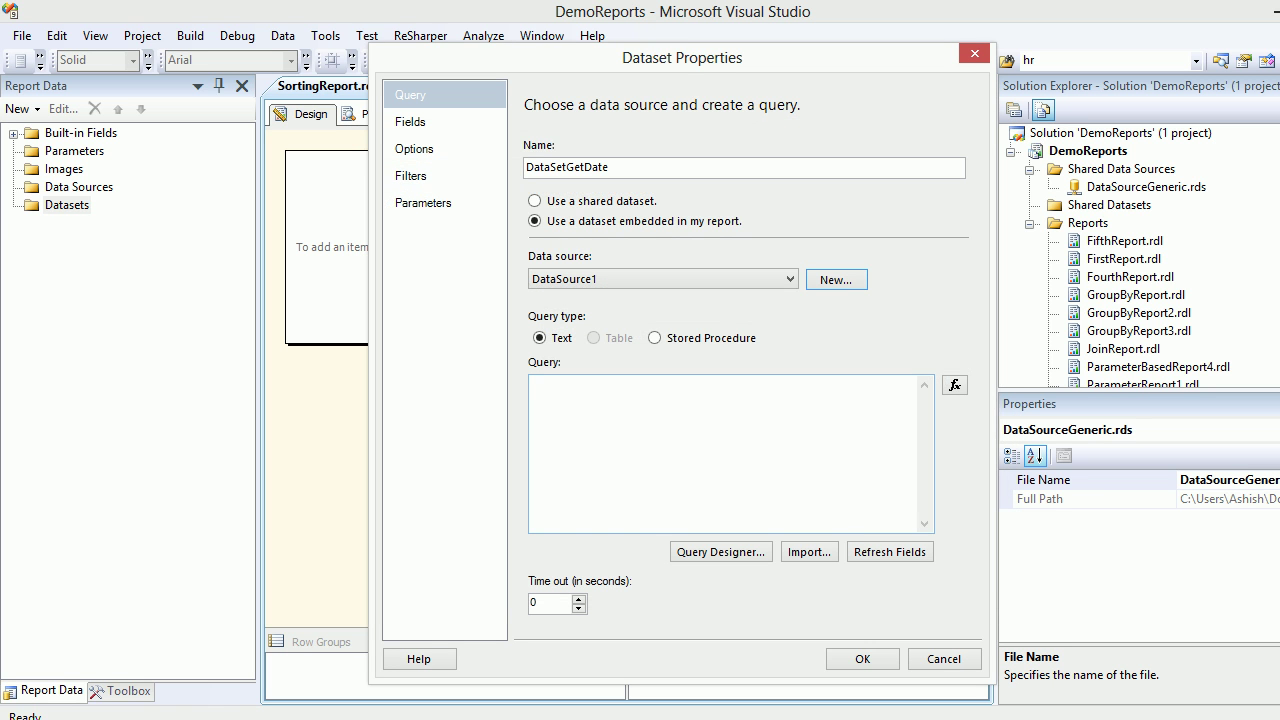
Add the Categories and Products tables to the dataset's query in the Query Designer.
click(534, 384)
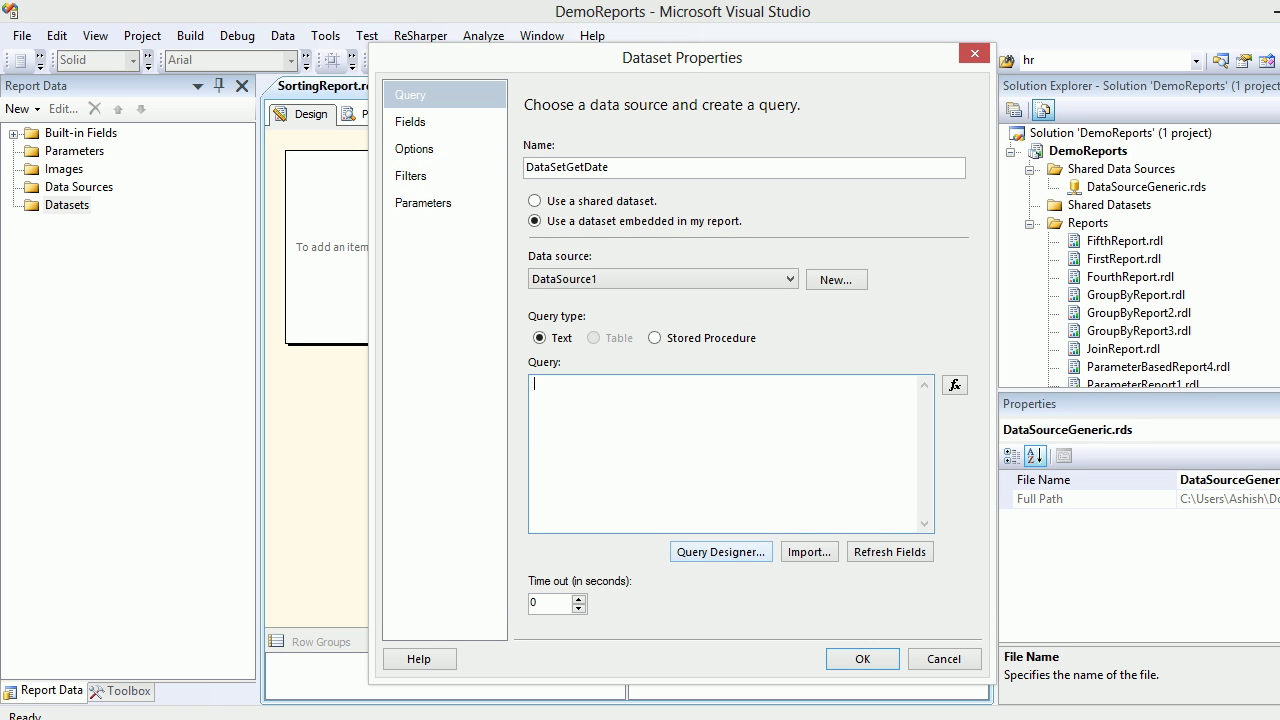
click(720, 551)
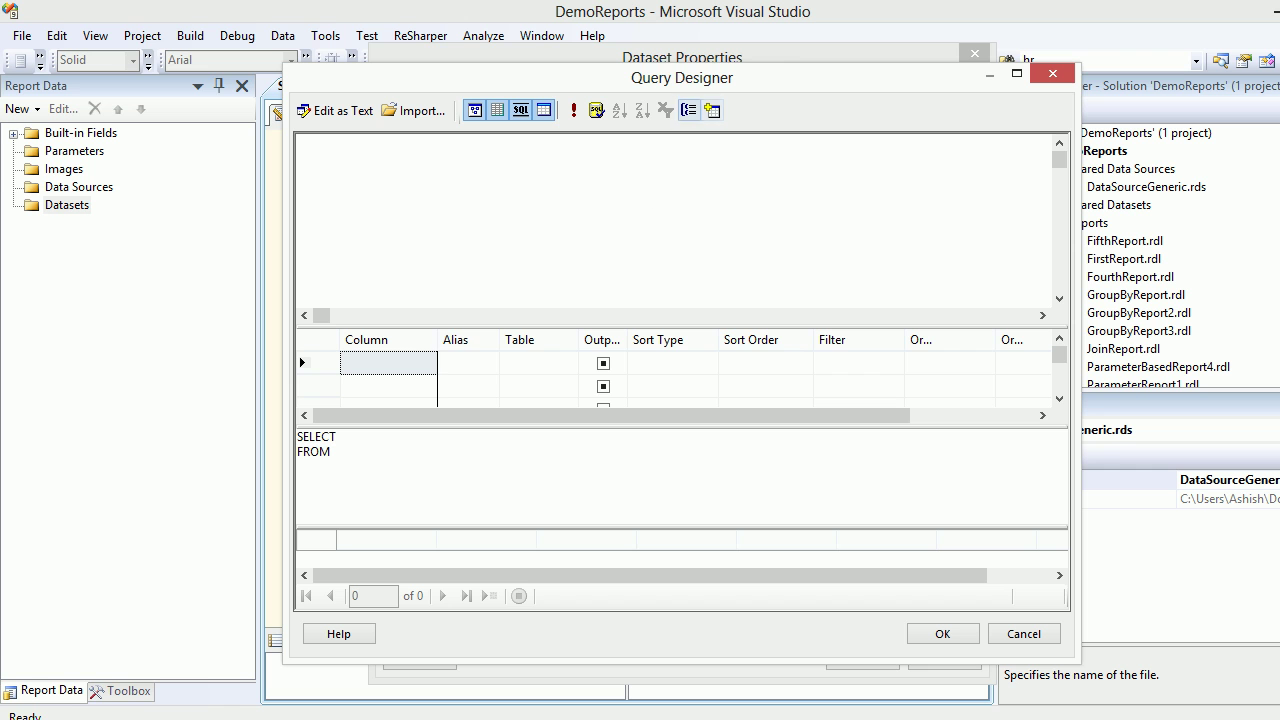
click(712, 110)
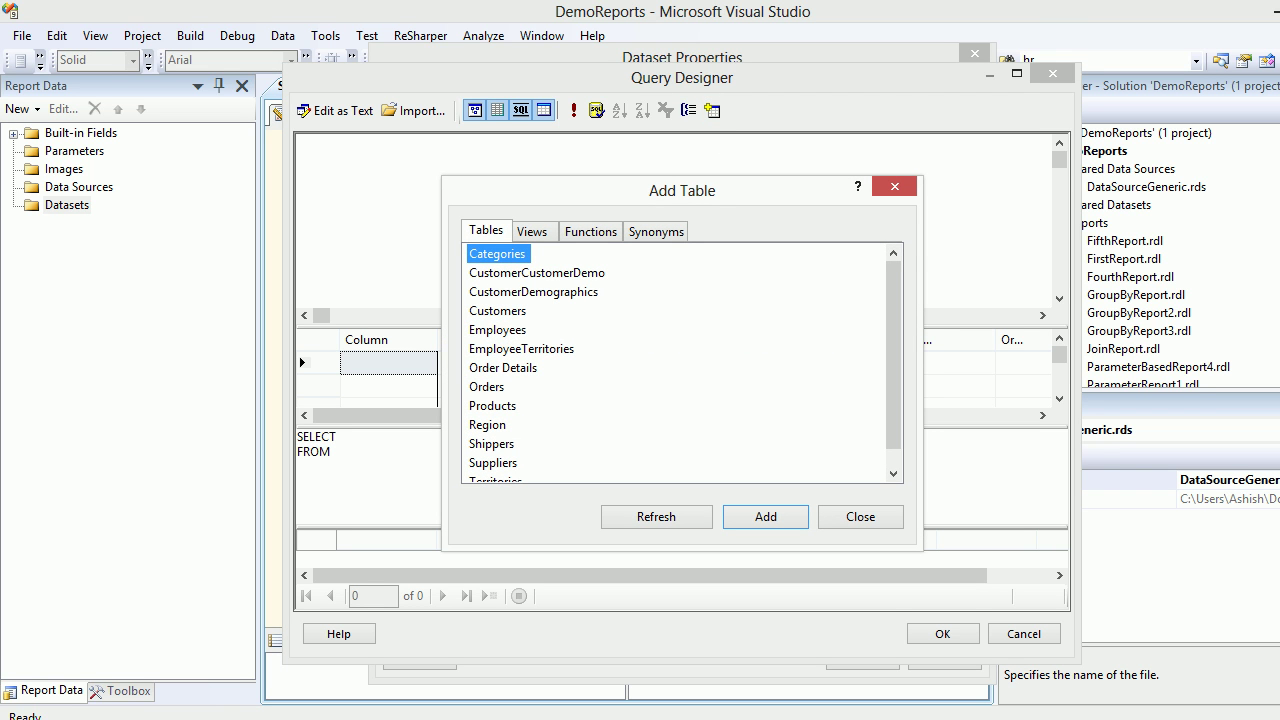
key(Return)
key(Down)
key(Down)
key(Down)
key(Down)
key(Down)
key(Down)
key(Down)
key(Down)
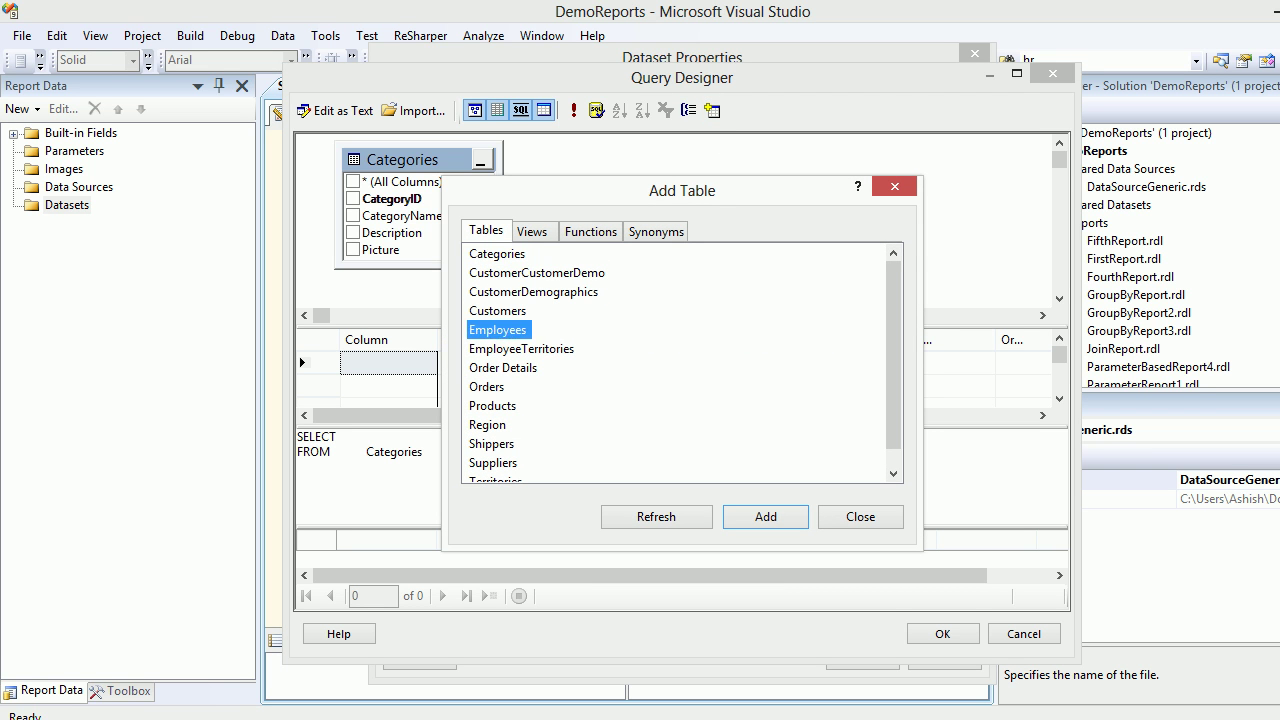
key(Return)
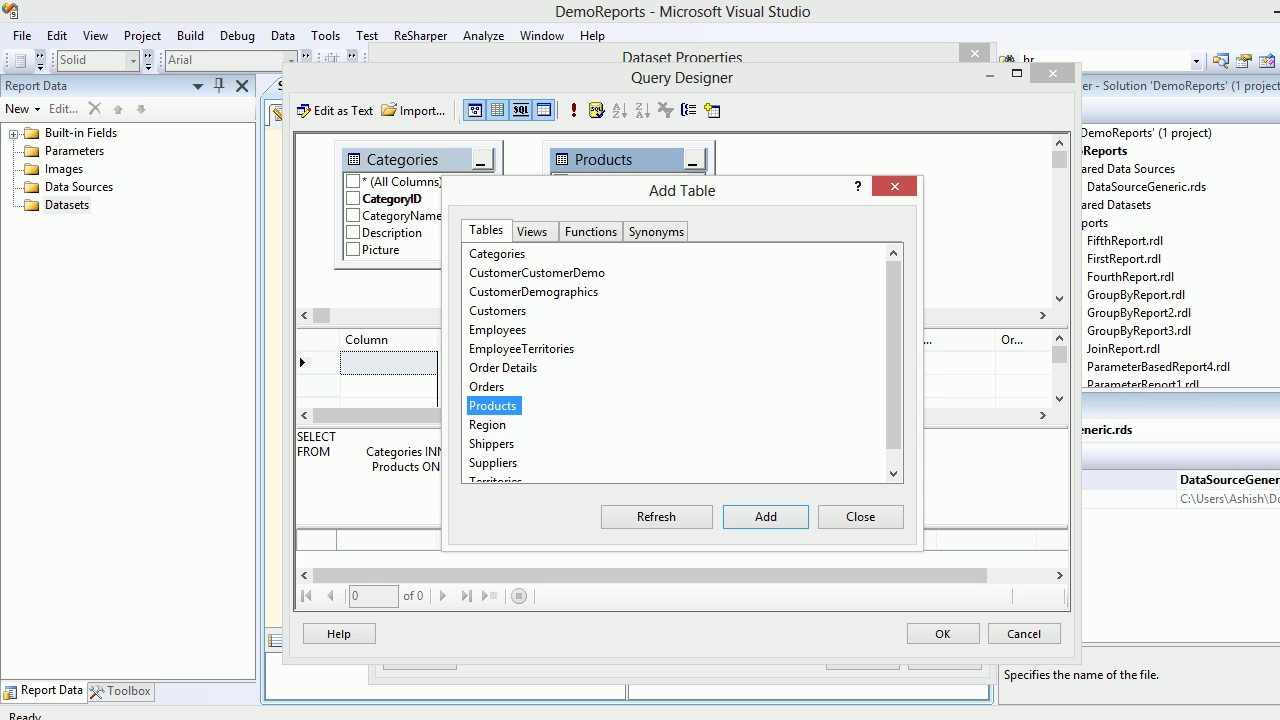
key(Escape)
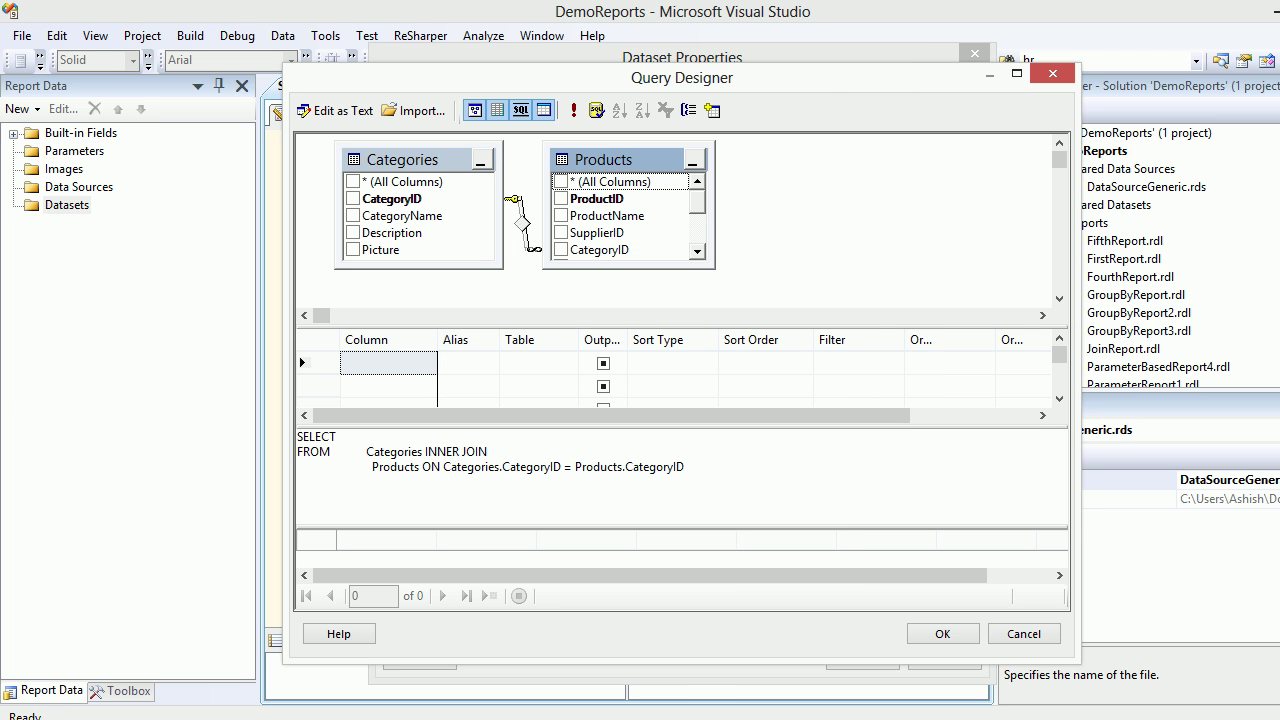
Output ProductName, CategoryName, UnitPrice and QuantityPerUnit in the query, run it, and accept the query and dataset.
click(561, 215)
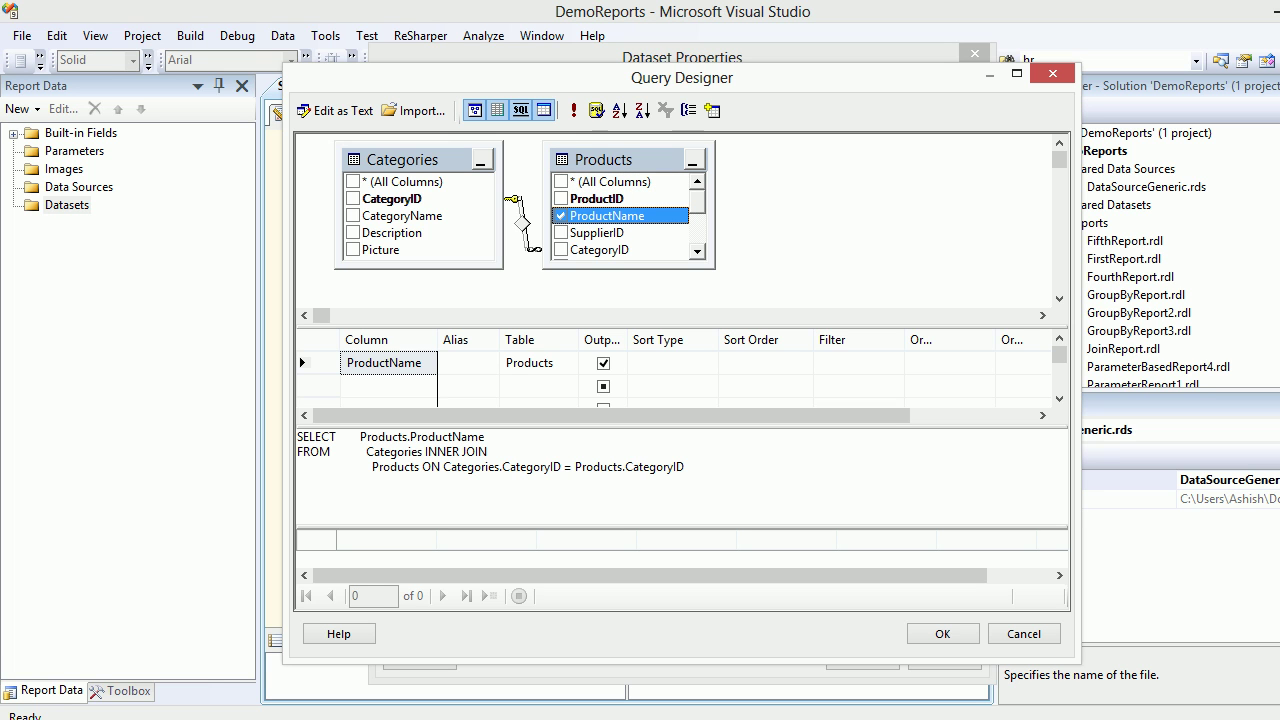
click(353, 215)
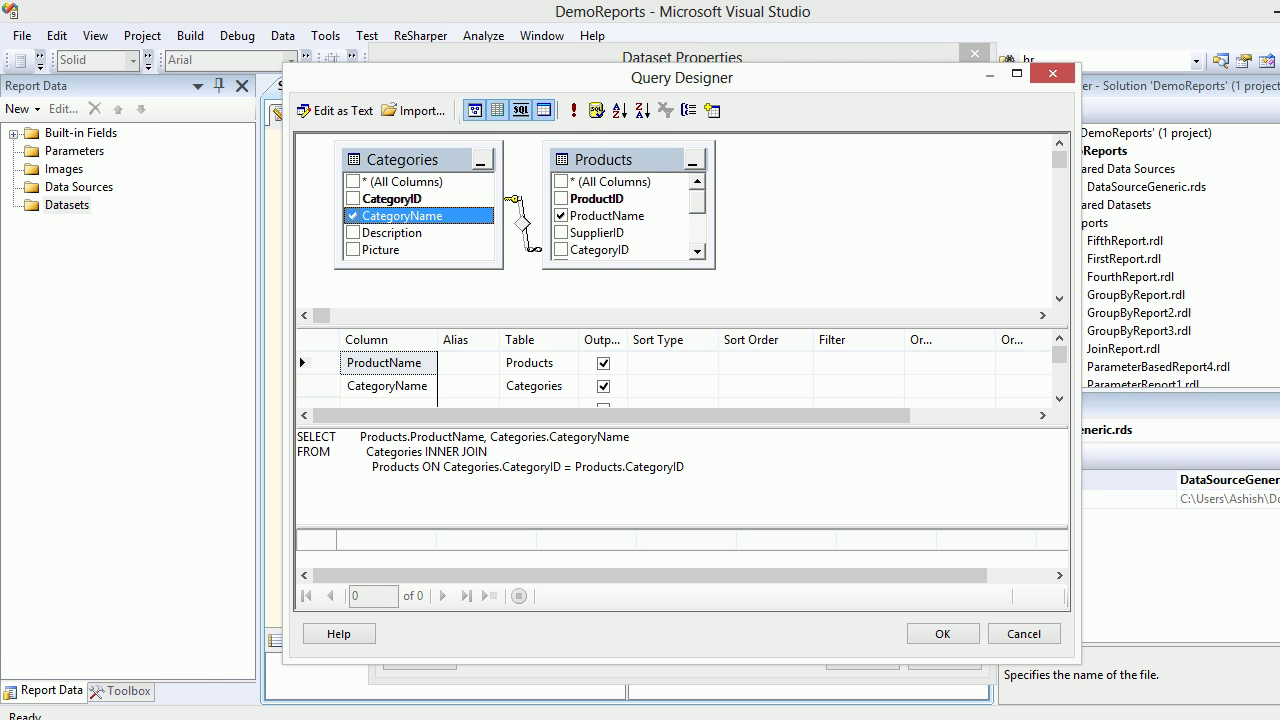
scroll(628, 215, down, 4)
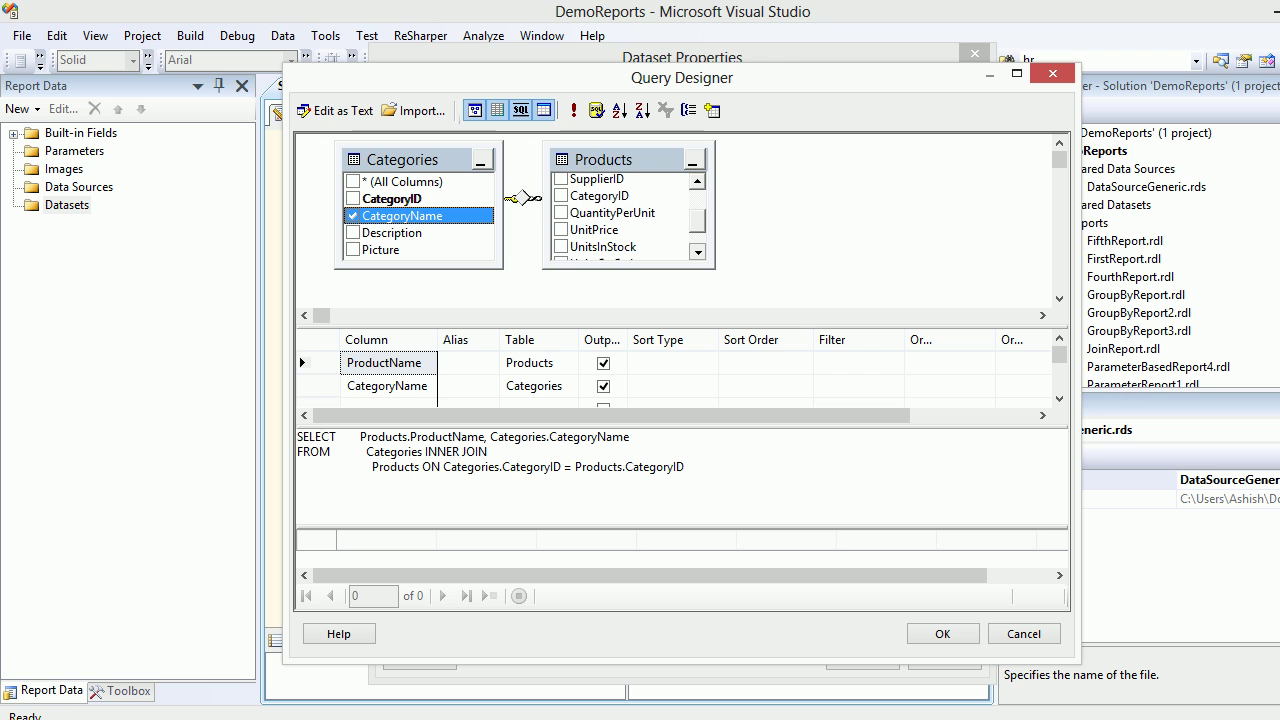
click(561, 215)
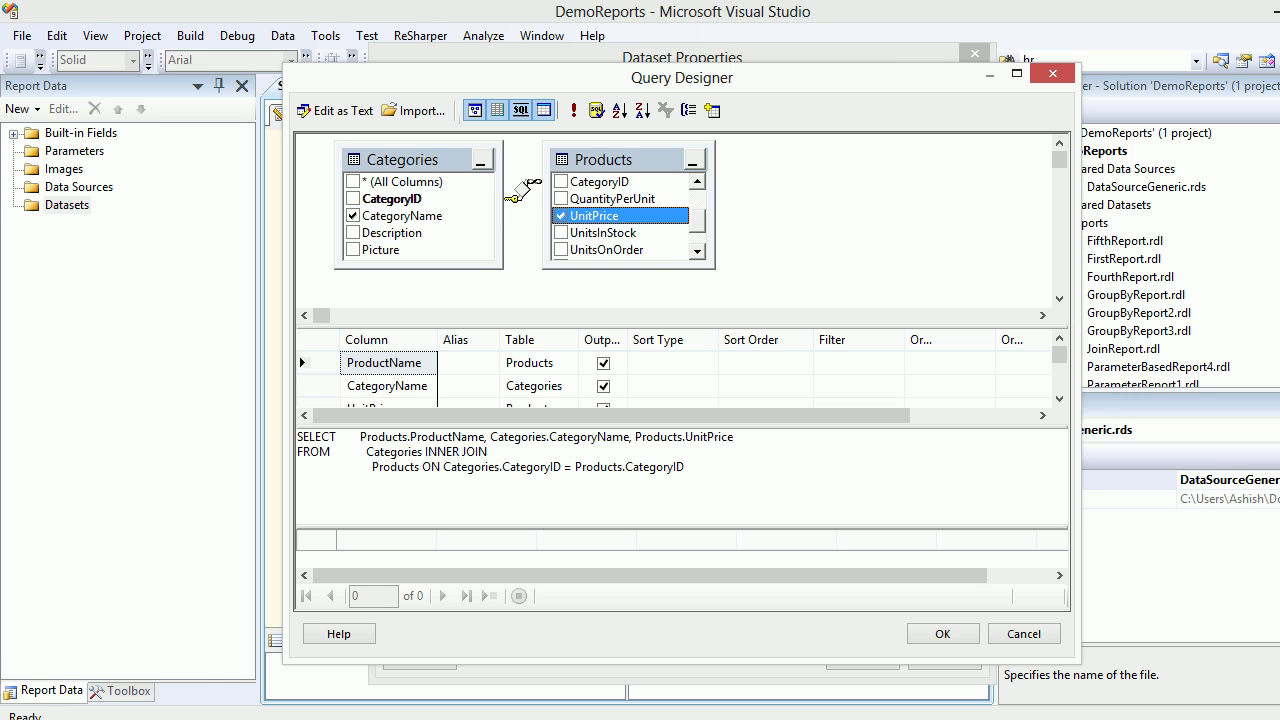
click(561, 198)
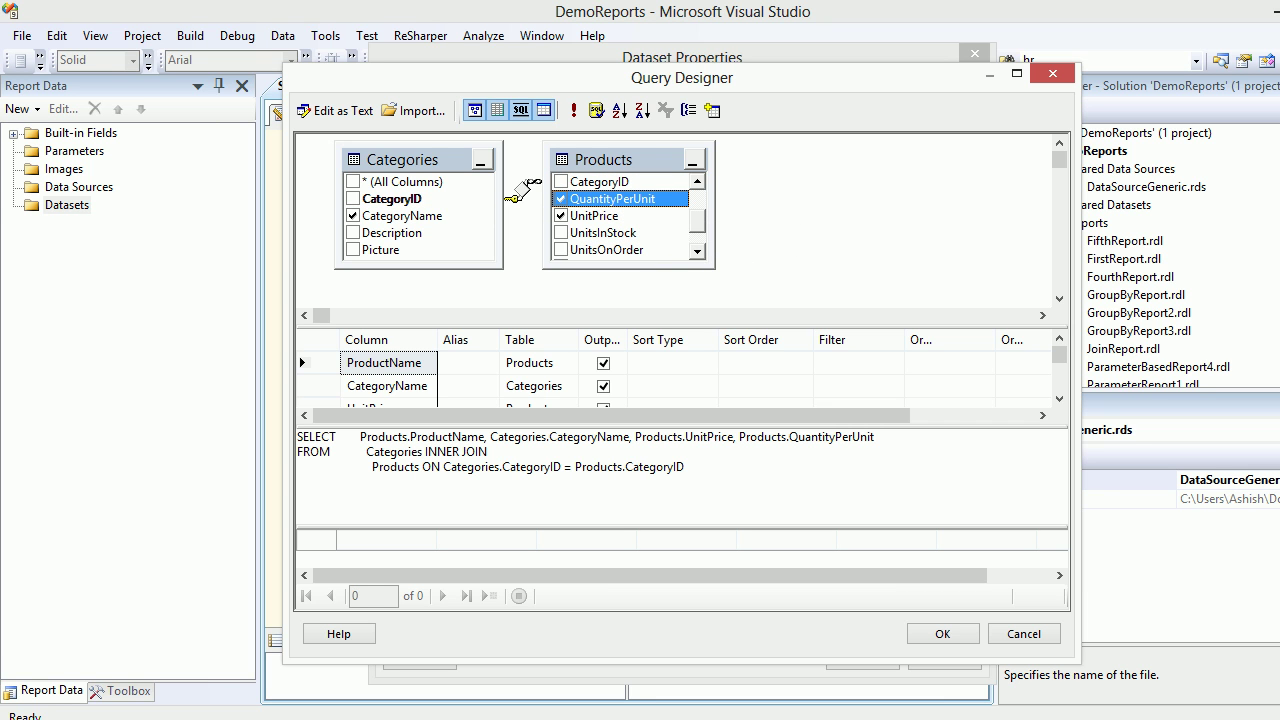
click(573, 110)
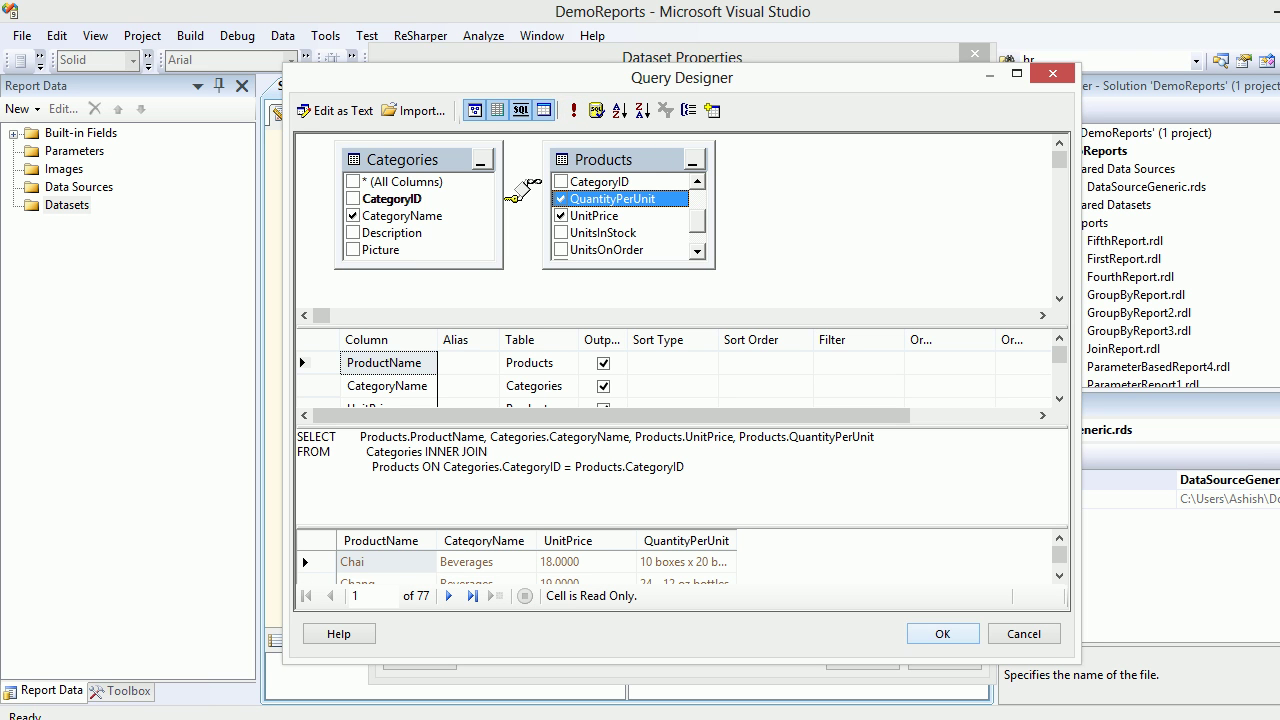
key(Return)
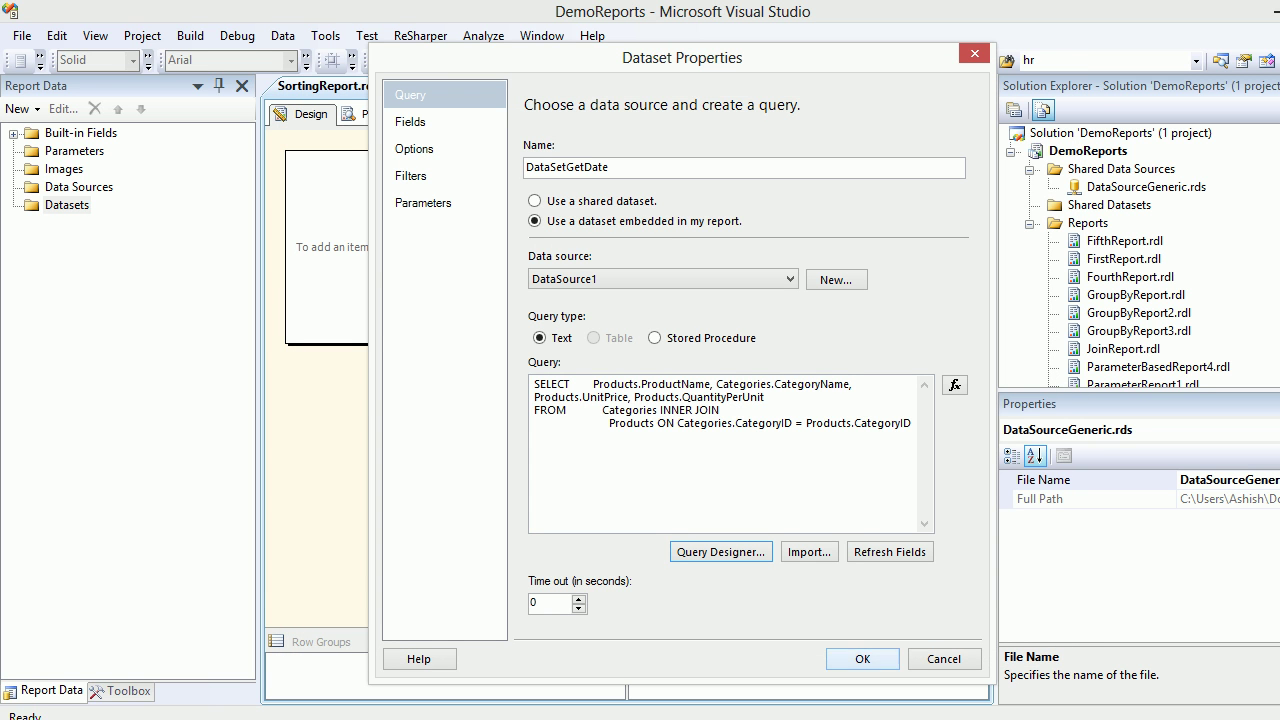
key(Return)
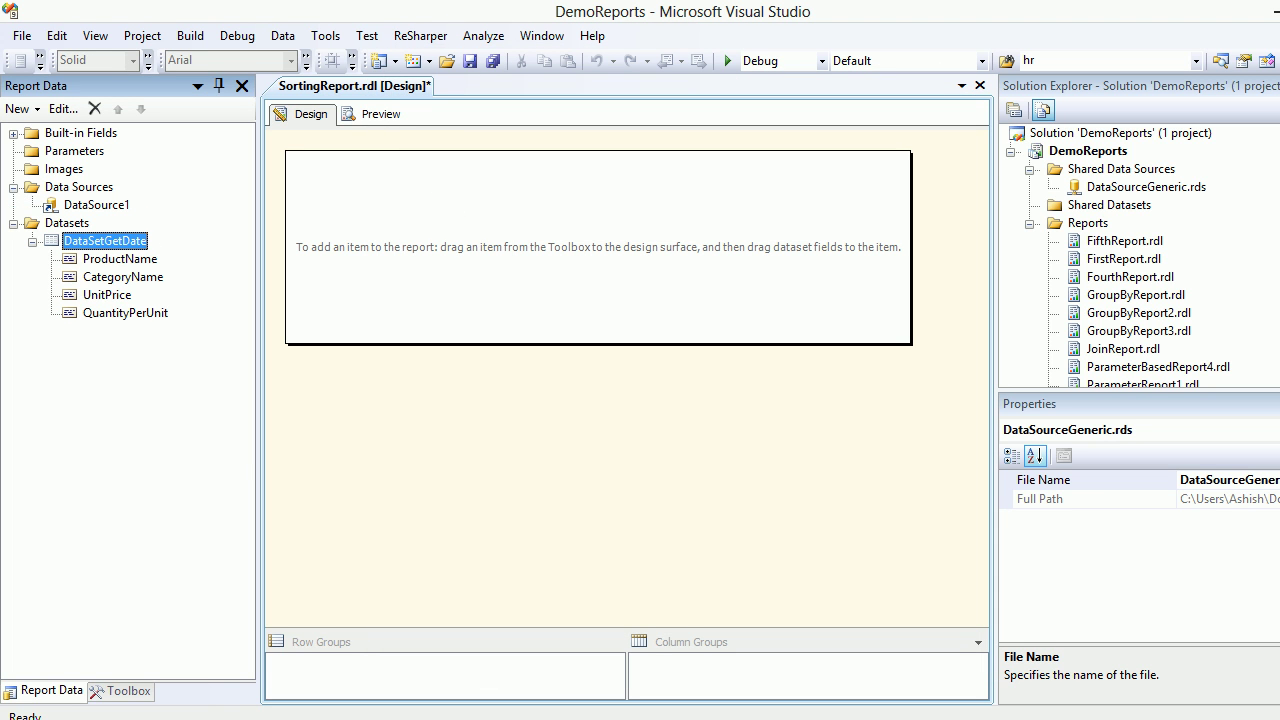
click(96, 205)
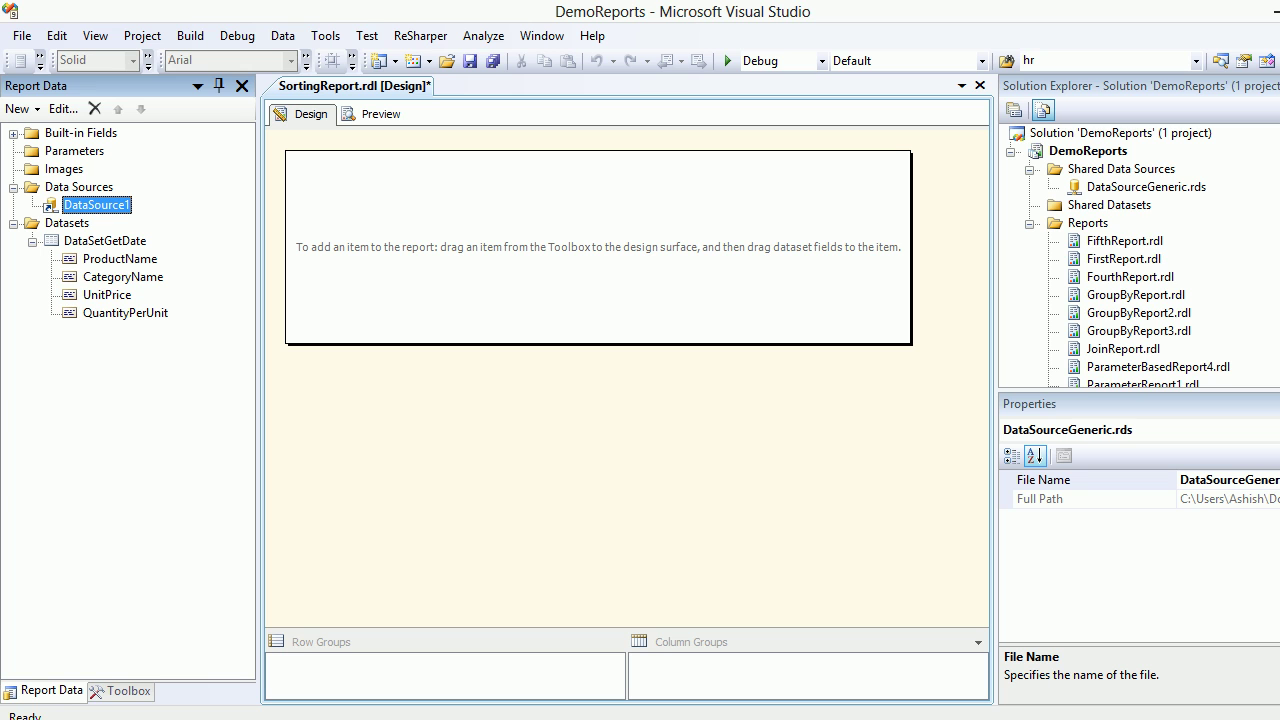
click(1146, 187)
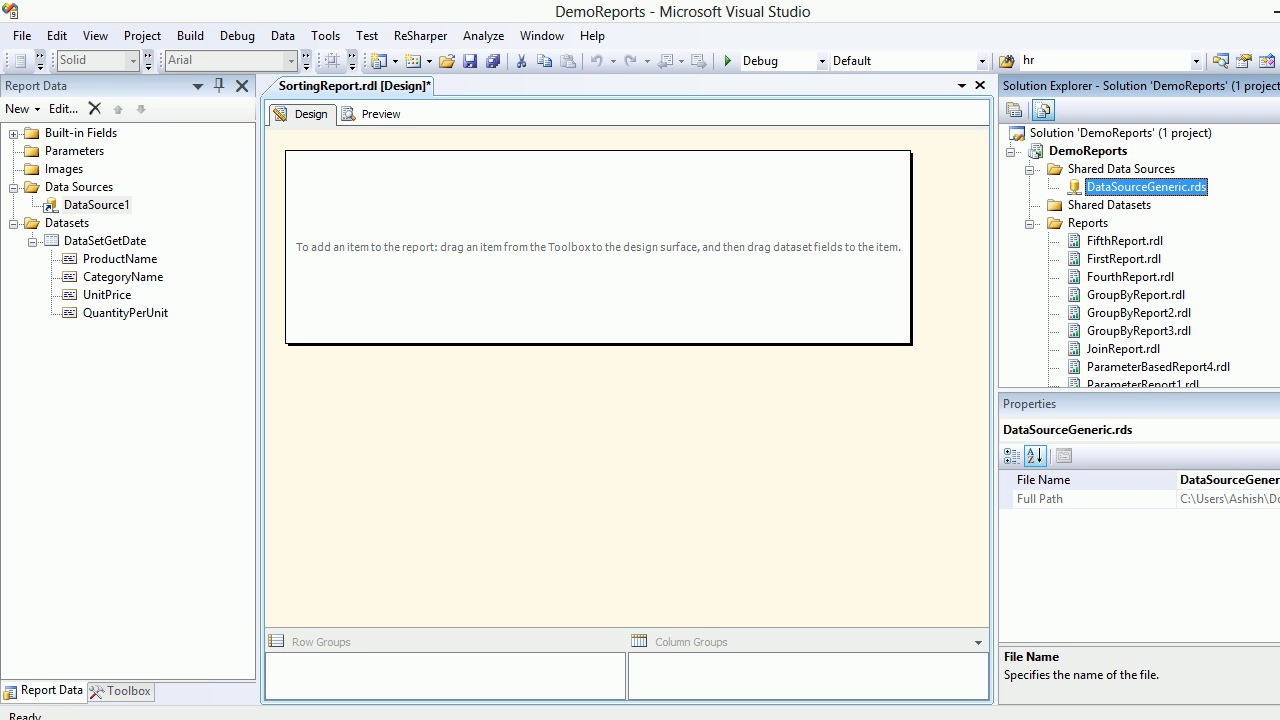
click(67, 223)
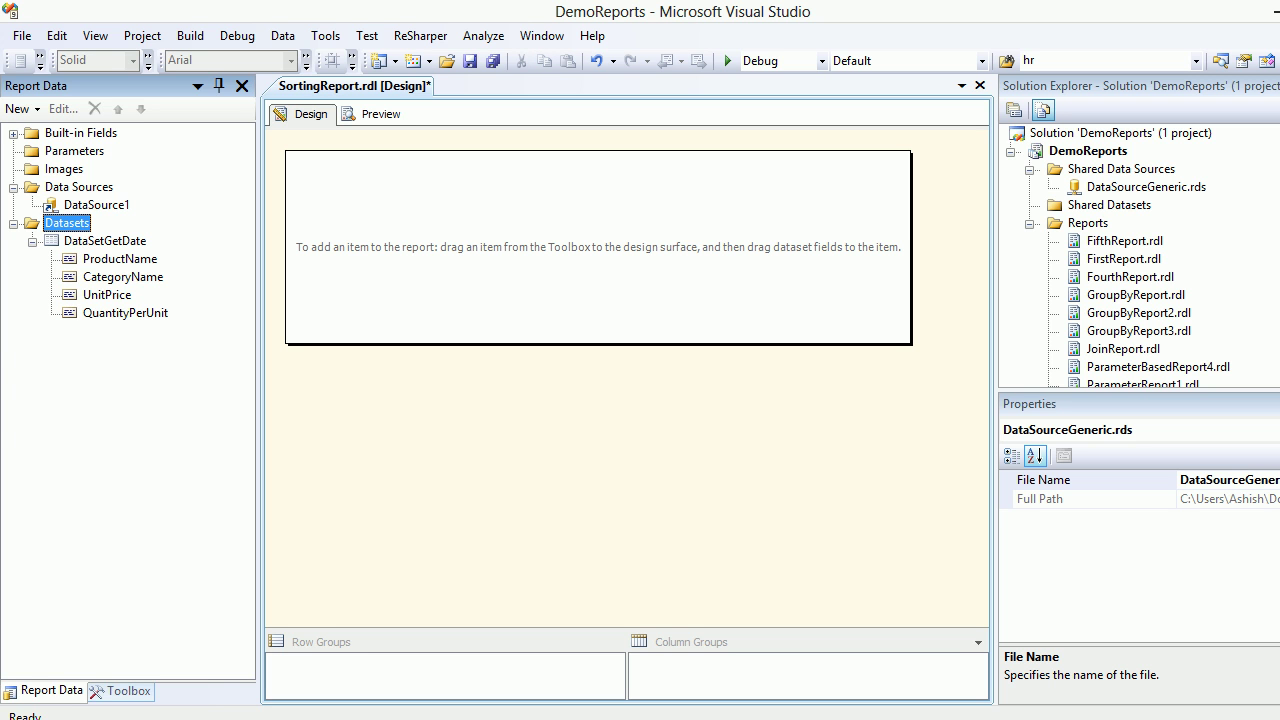
Insert a table on the report body, about 0.84 cm from its left edge and 1.3 cm from its top edge.
click(120, 691)
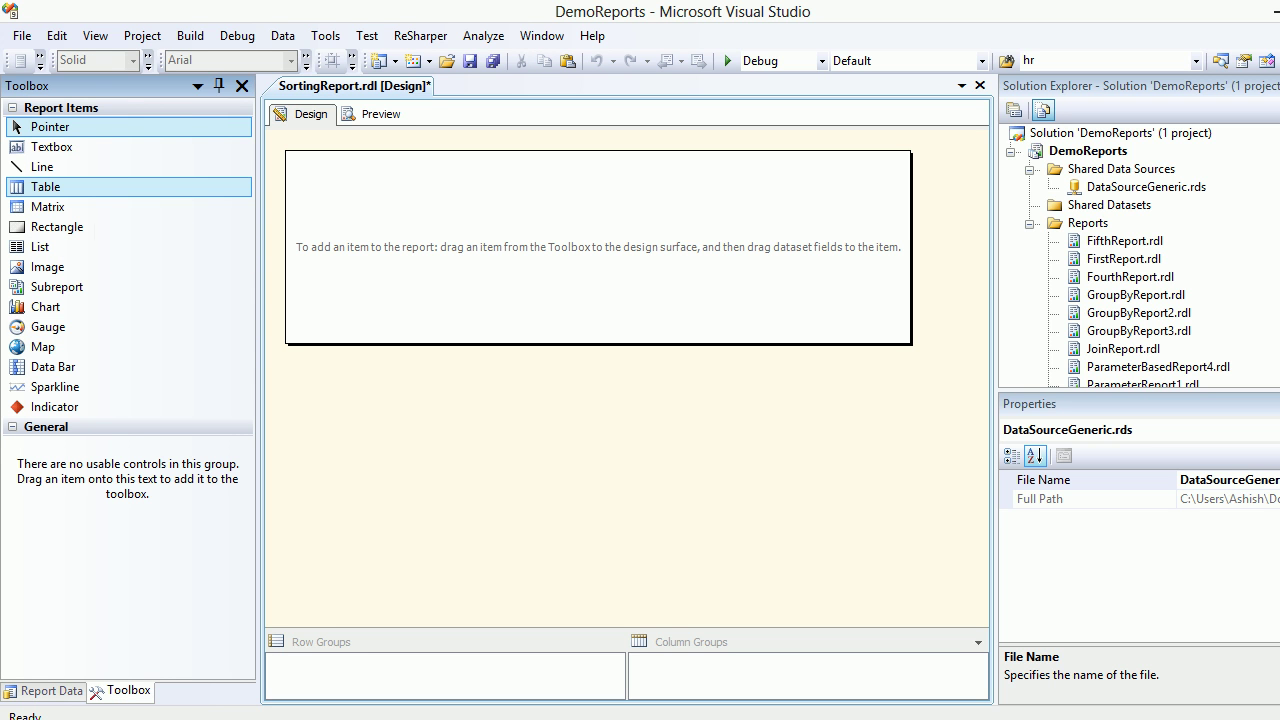
double_click(45, 187)
drag(45, 187, 317, 200)
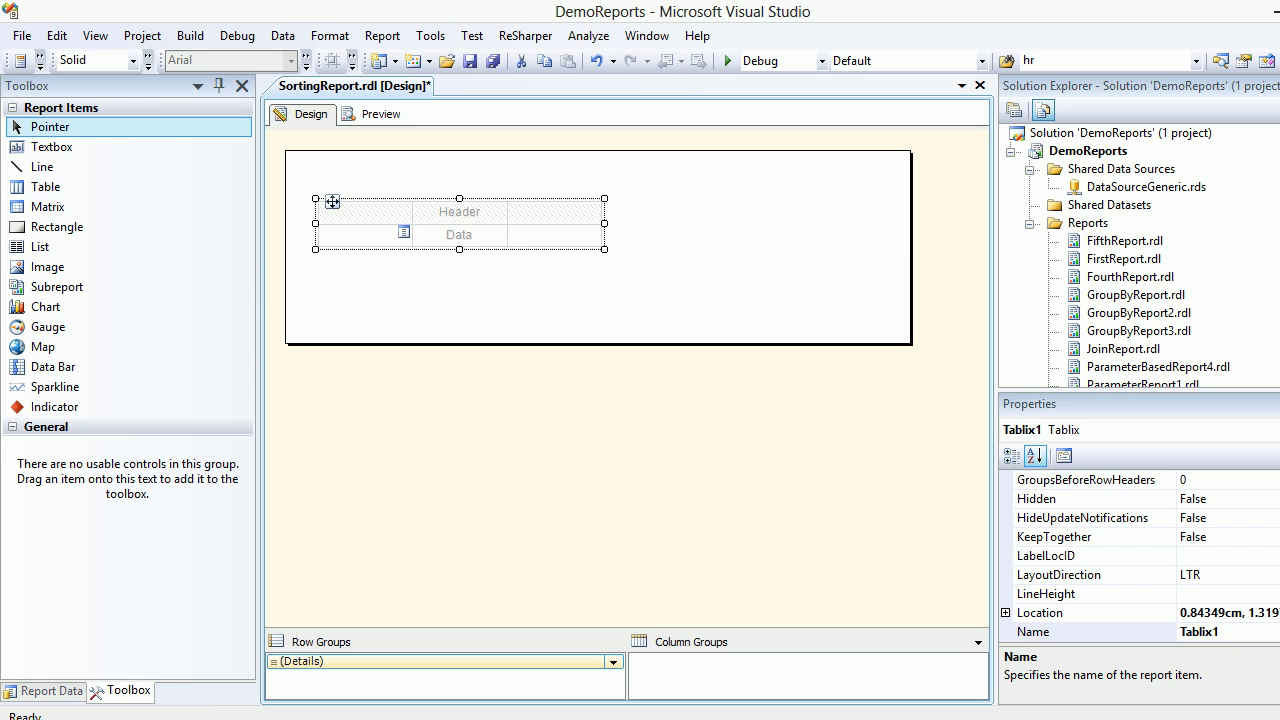
Set the background colour of the table's header row to SeaGreen.
click(404, 231)
click(307, 212)
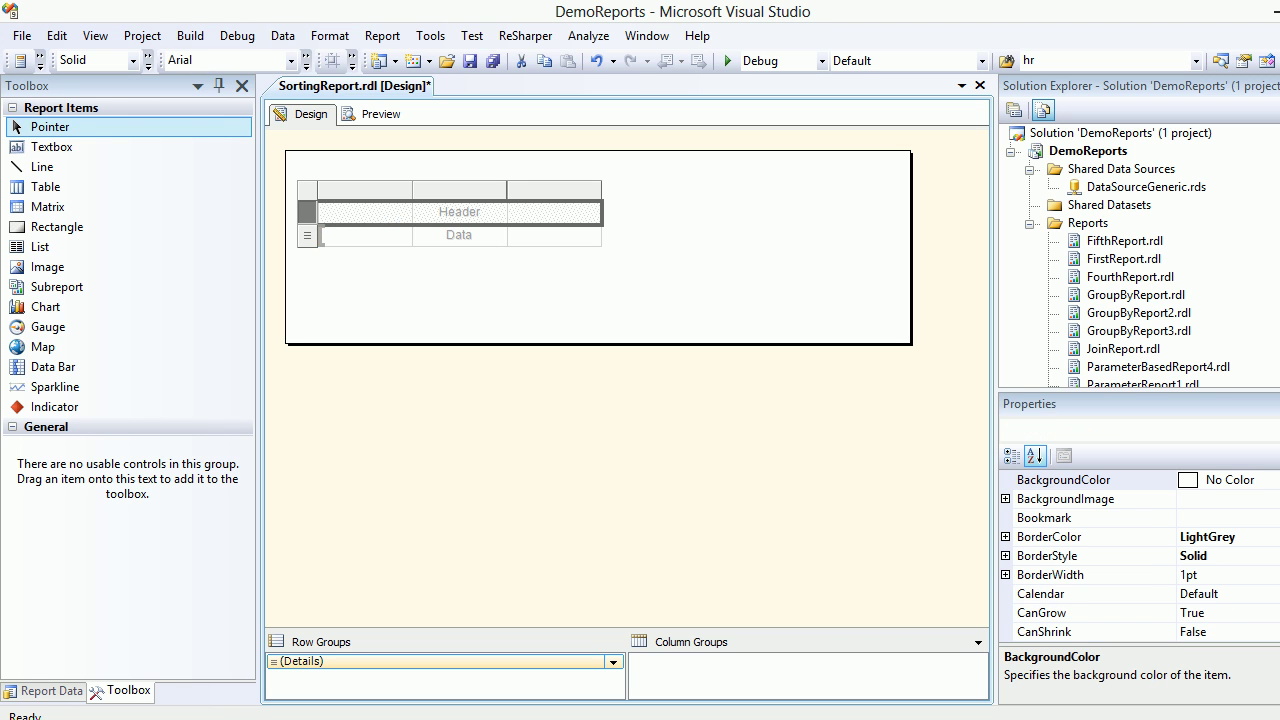
click(1255, 480)
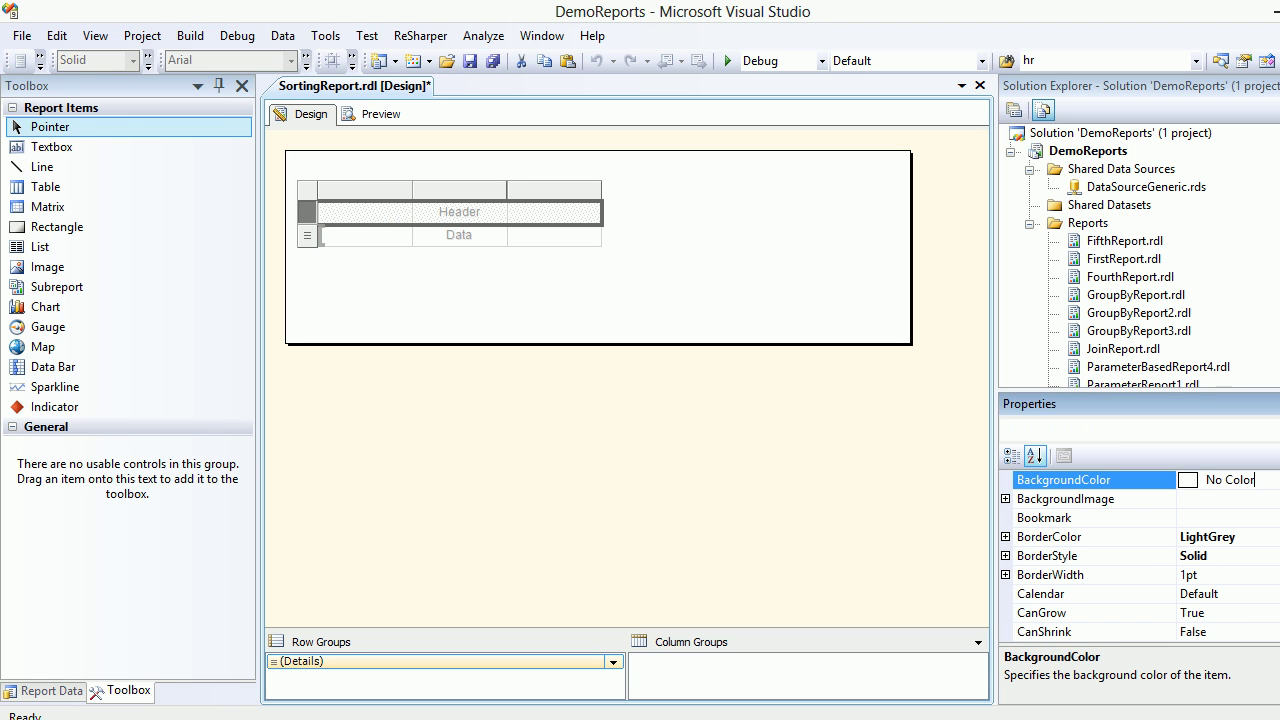
key(alt+Down)
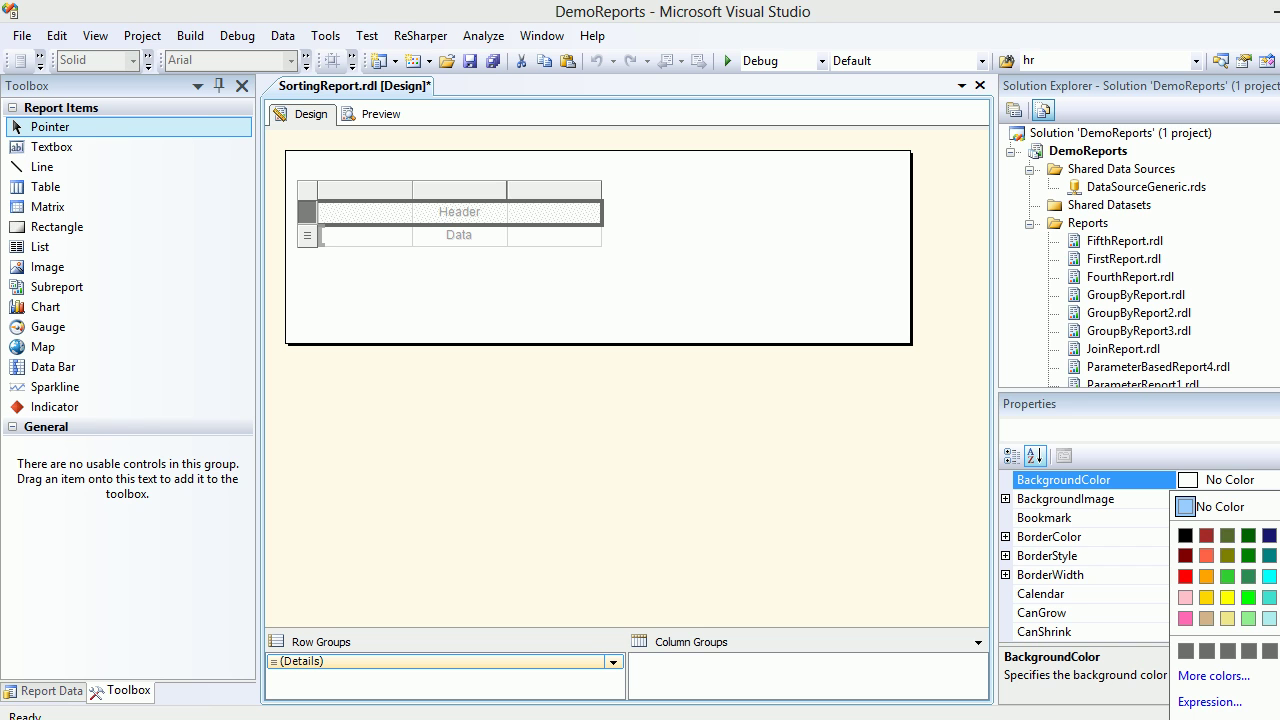
click(1248, 576)
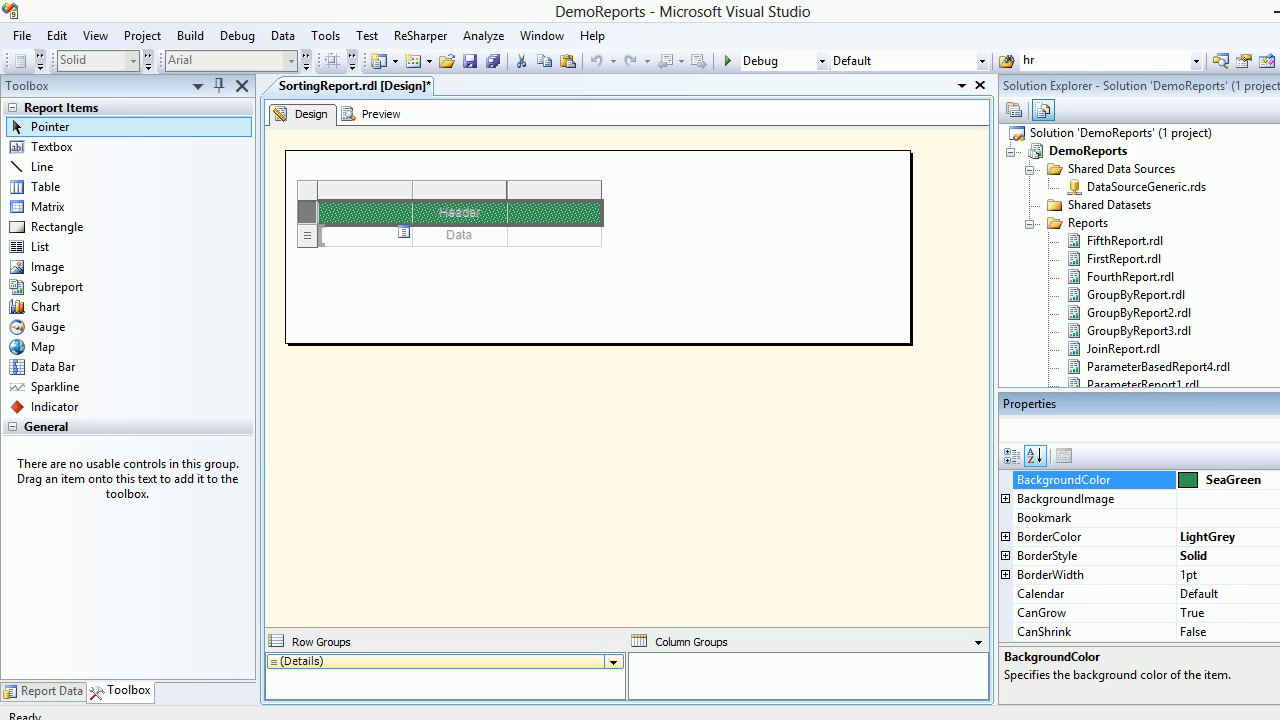
Place the CategoryName, ProductName and UnitPrice dataset fields in the three data cells of the table, in that order.
click(404, 232)
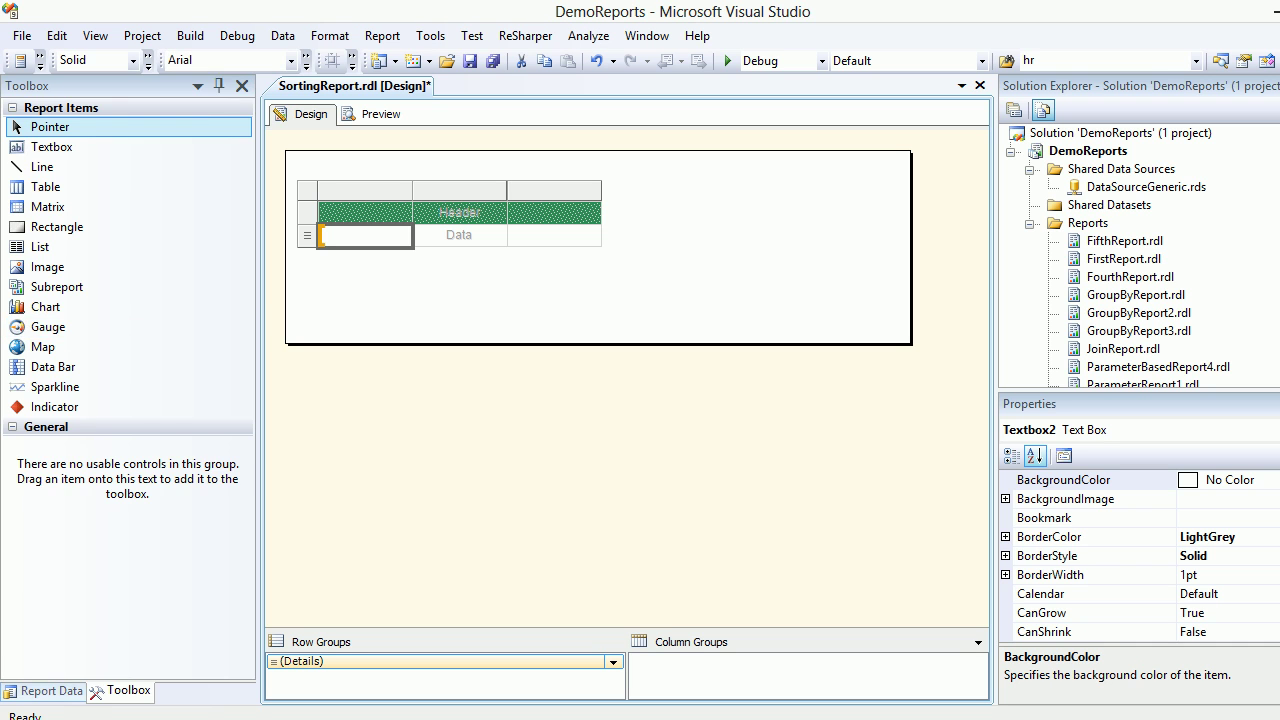
key(ctrl+alt+d)
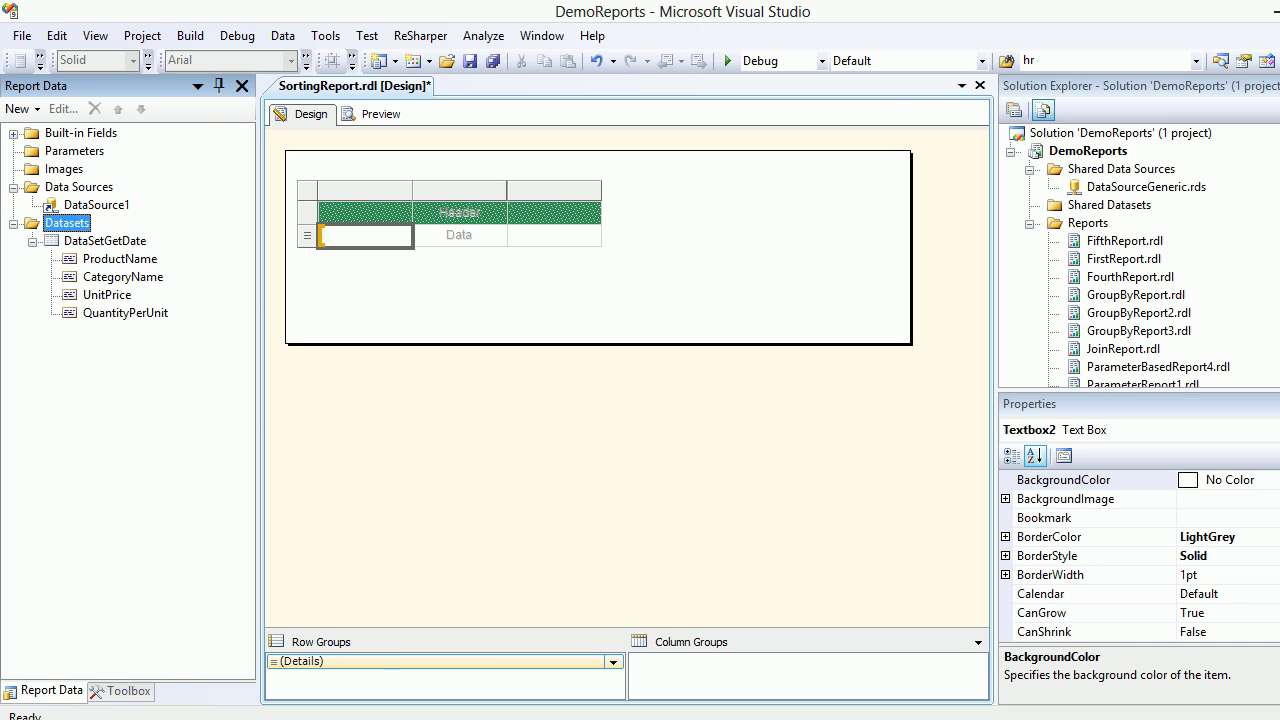
click(365, 190)
drag(122, 276, 365, 235)
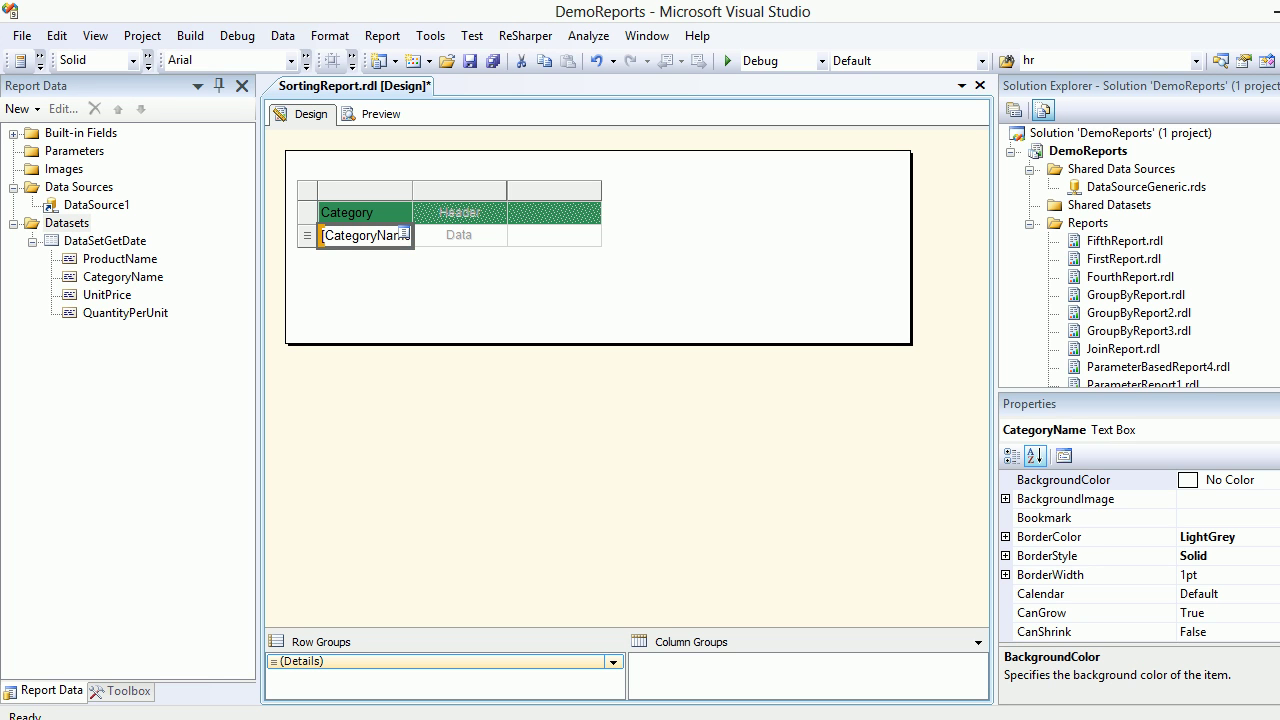
drag(459, 235, 459, 235)
drag(106, 294, 554, 235)
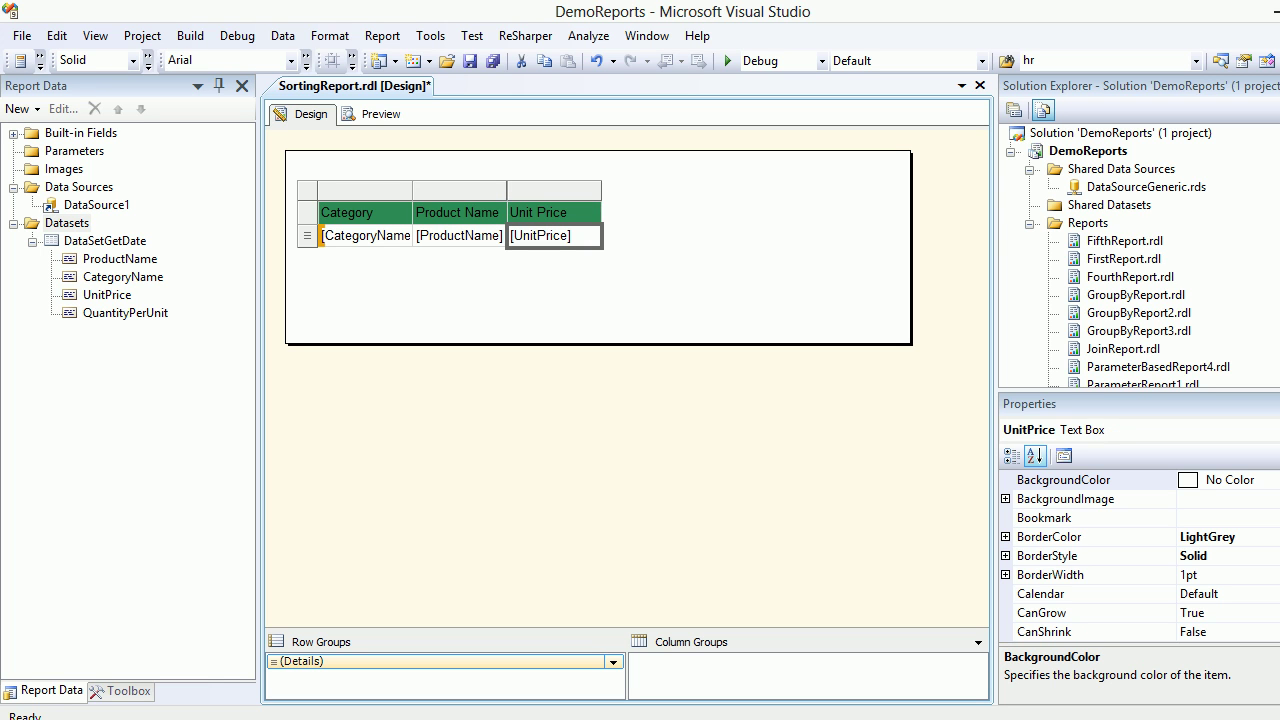
Insert a column to the right of Unit Price and place the QuantityPerUnit field in its data cell.
click(554, 190)
right_click(597, 190)
mouse_move(690, 200)
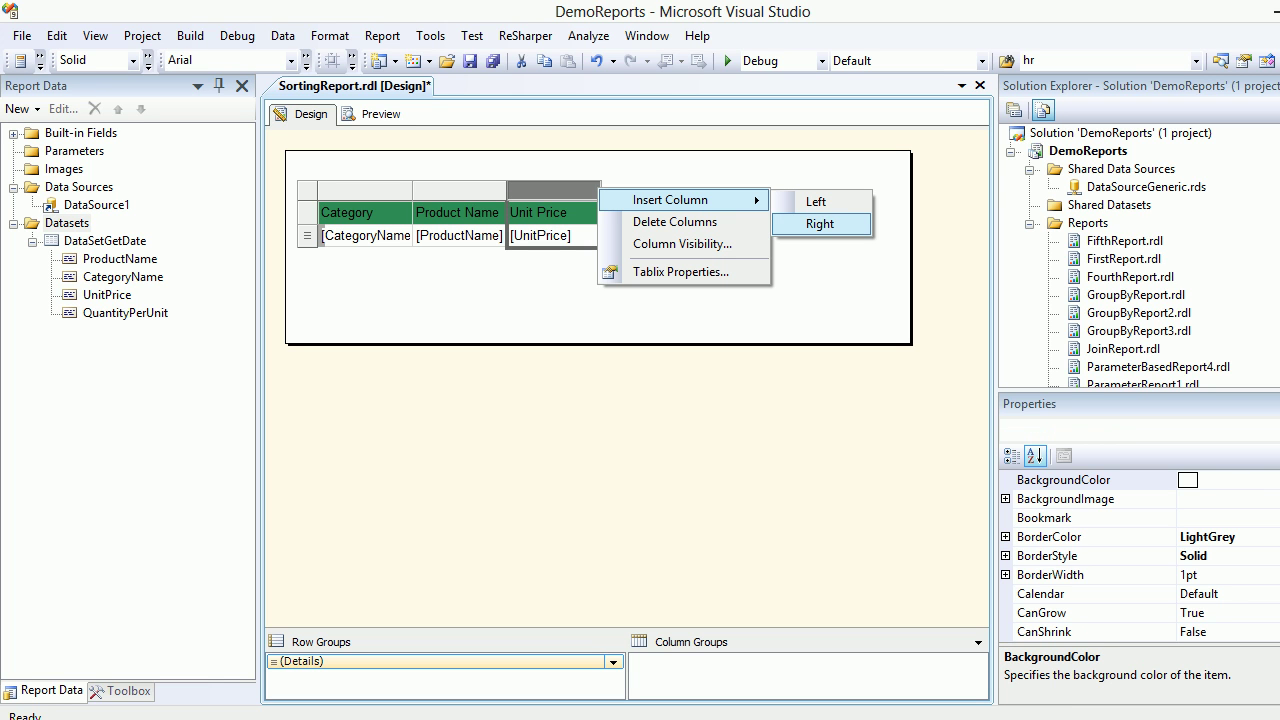
click(820, 223)
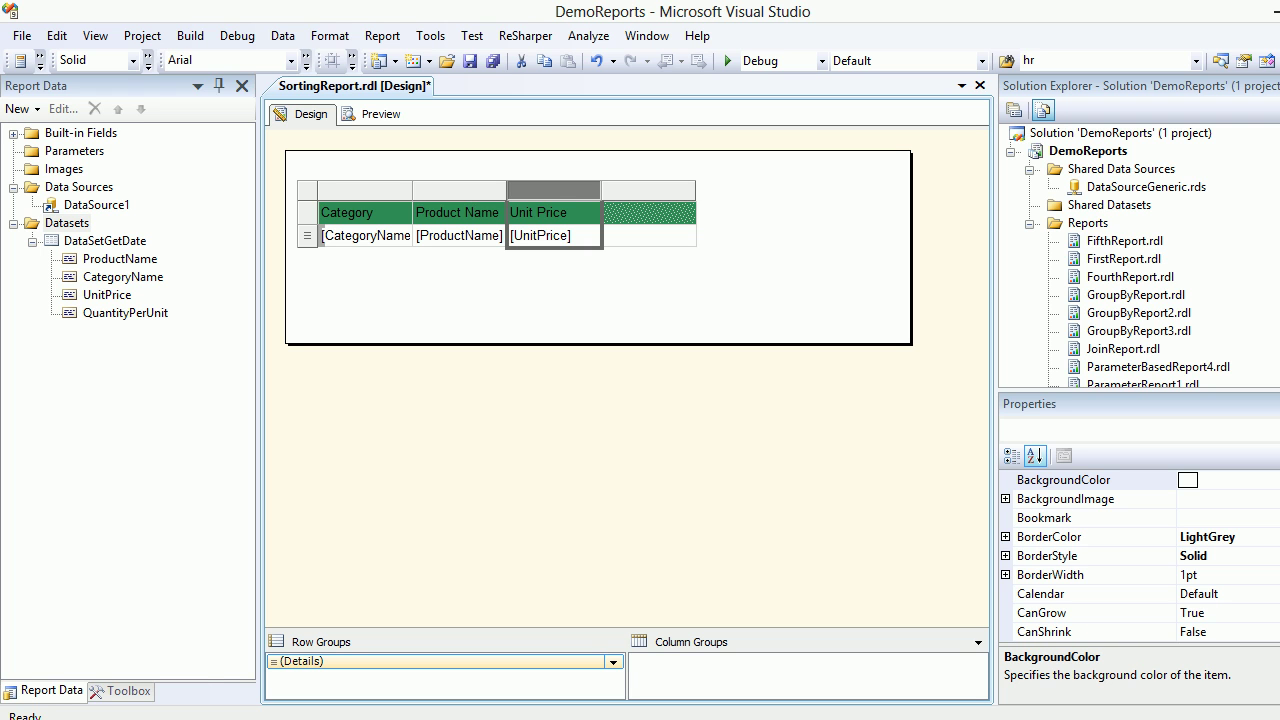
drag(125, 312, 650, 235)
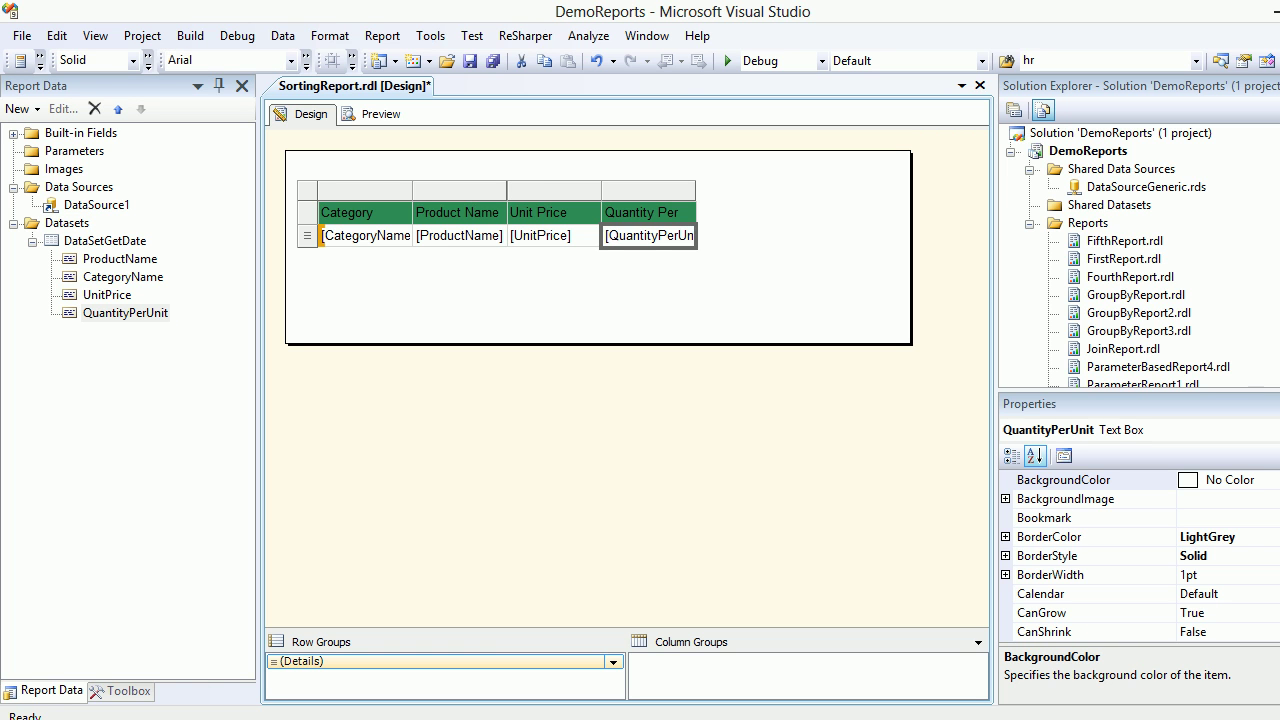
Widen the whole table to nearly the right edge of the report body and save the report.
click(648, 190)
click(308, 190)
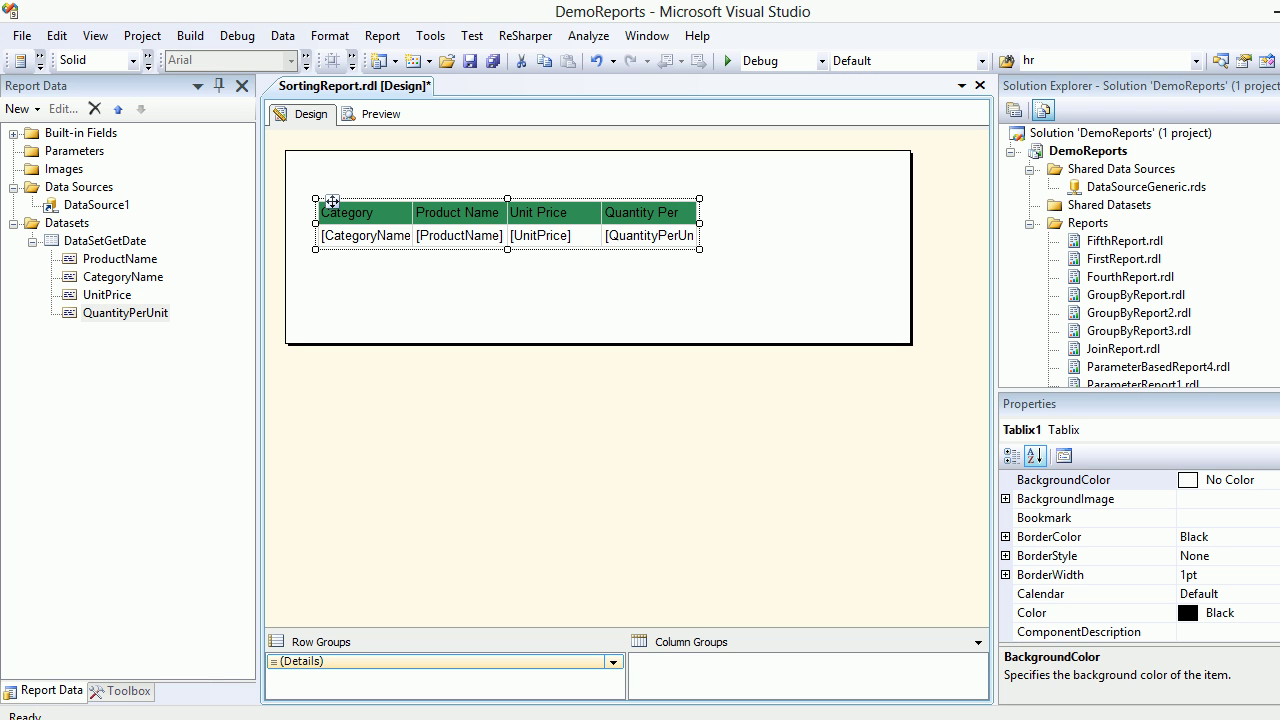
drag(699, 223, 878, 223)
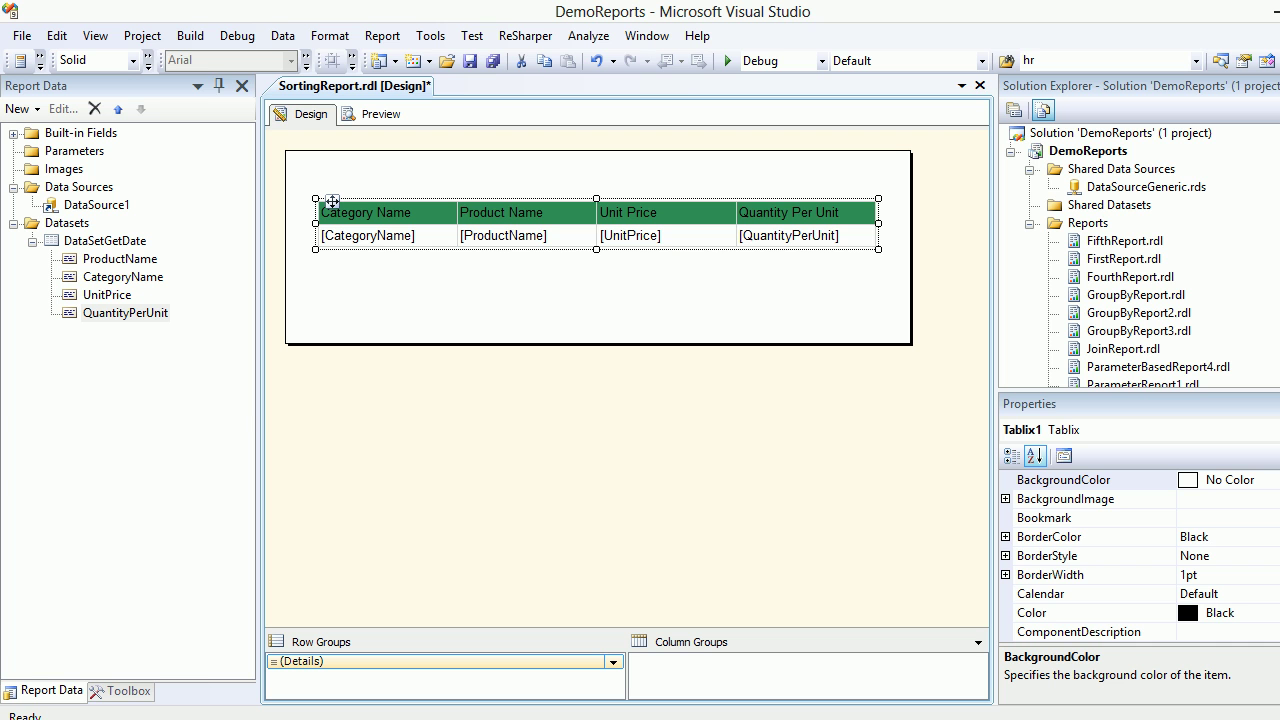
key(ctrl+s)
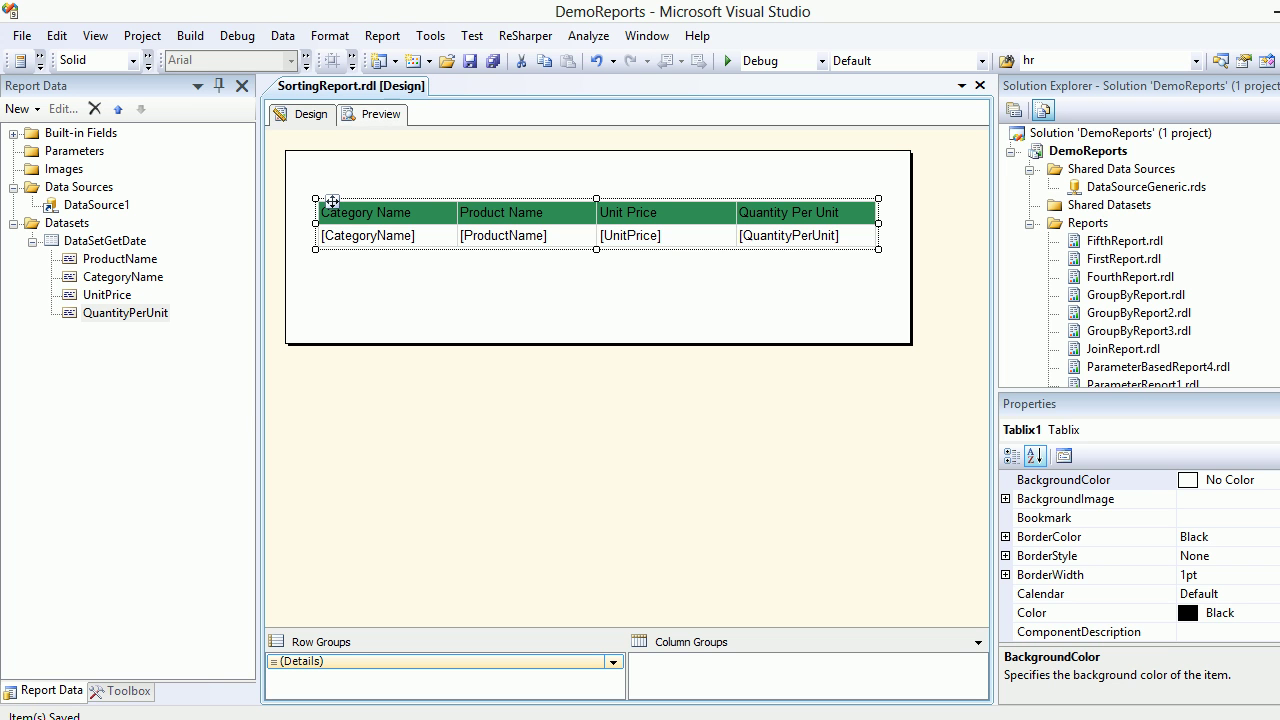
Preview the report, examine the order of the rows on the first page, and return to the design.
click(375, 114)
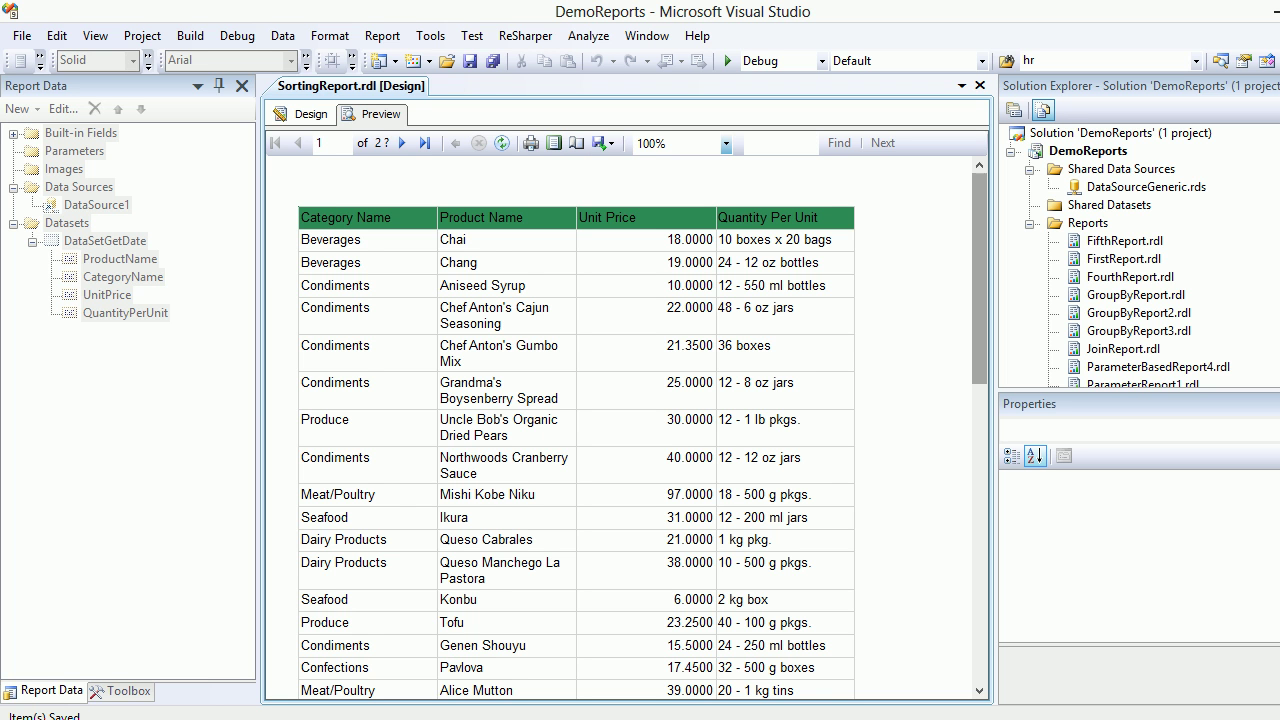
scroll(620, 426, down, 8)
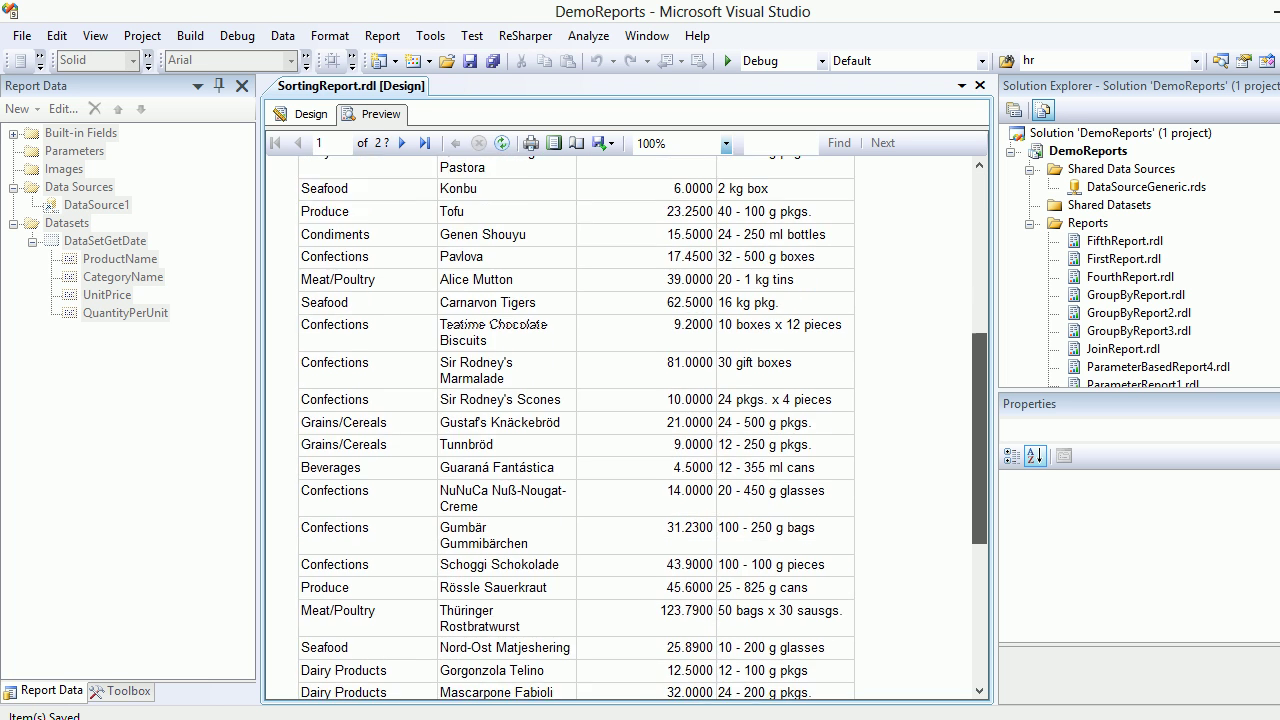
scroll(620, 426, down, 5)
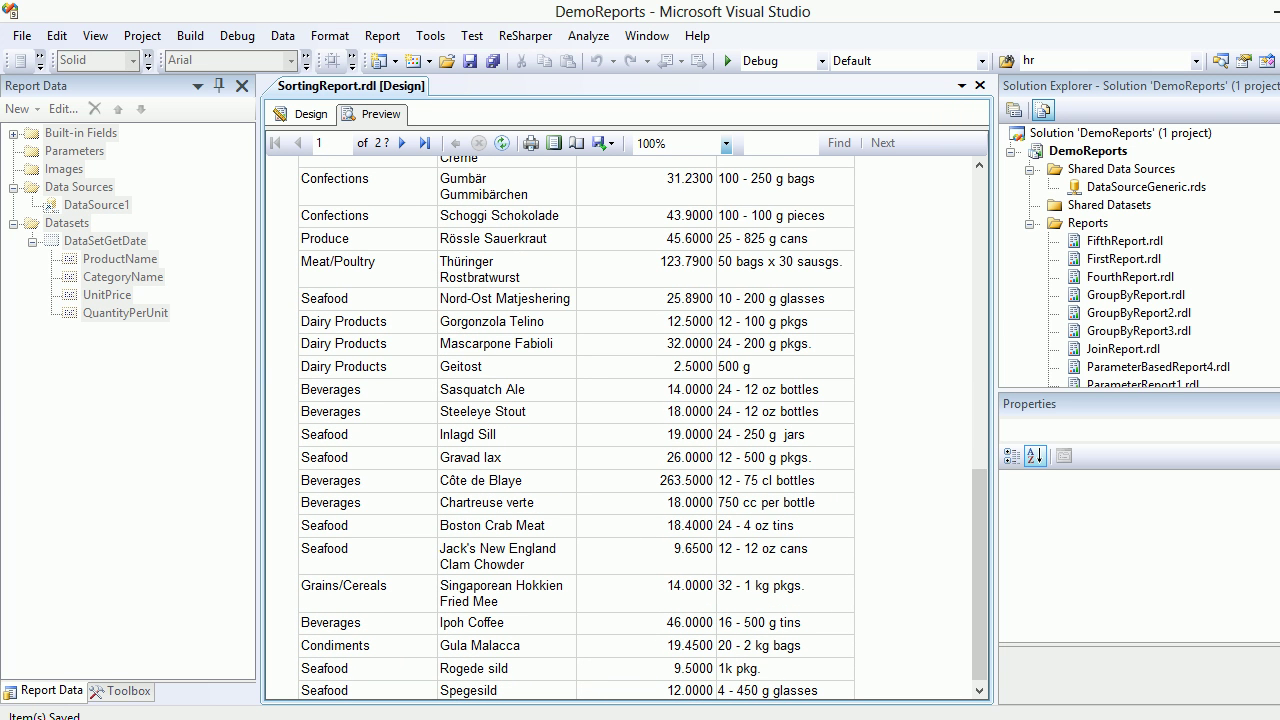
scroll(620, 426, up, 13)
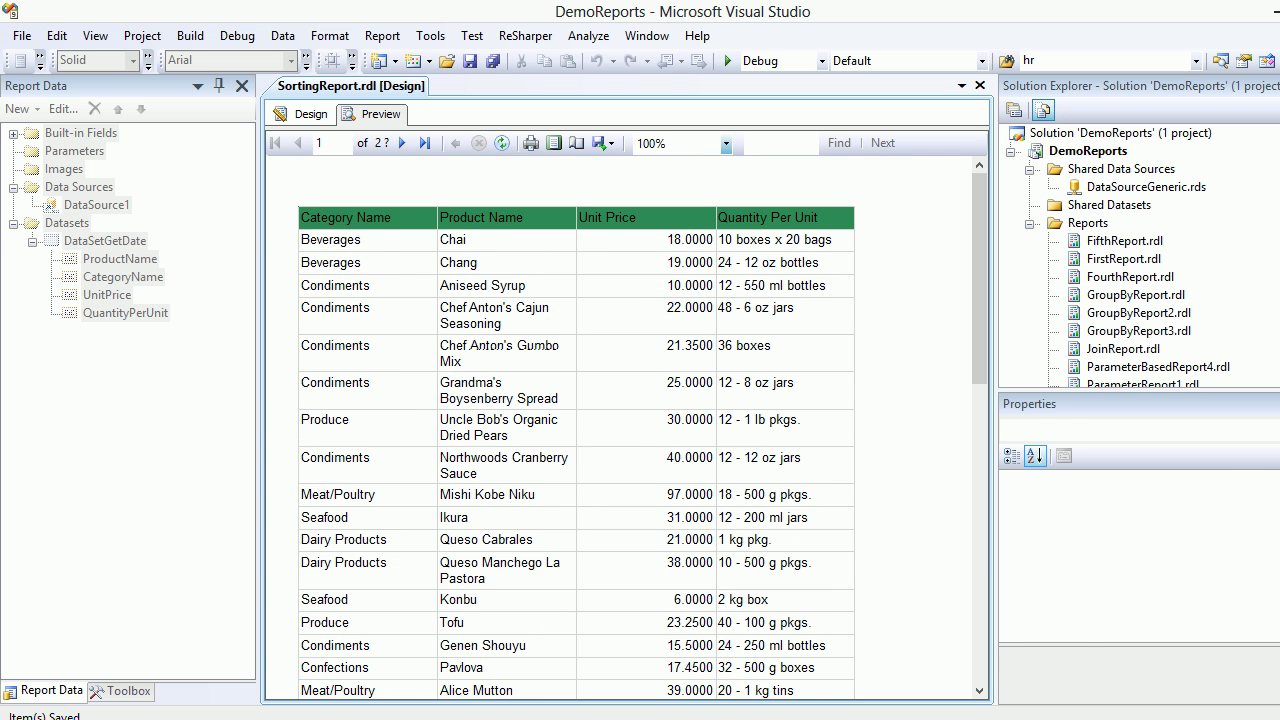
click(303, 113)
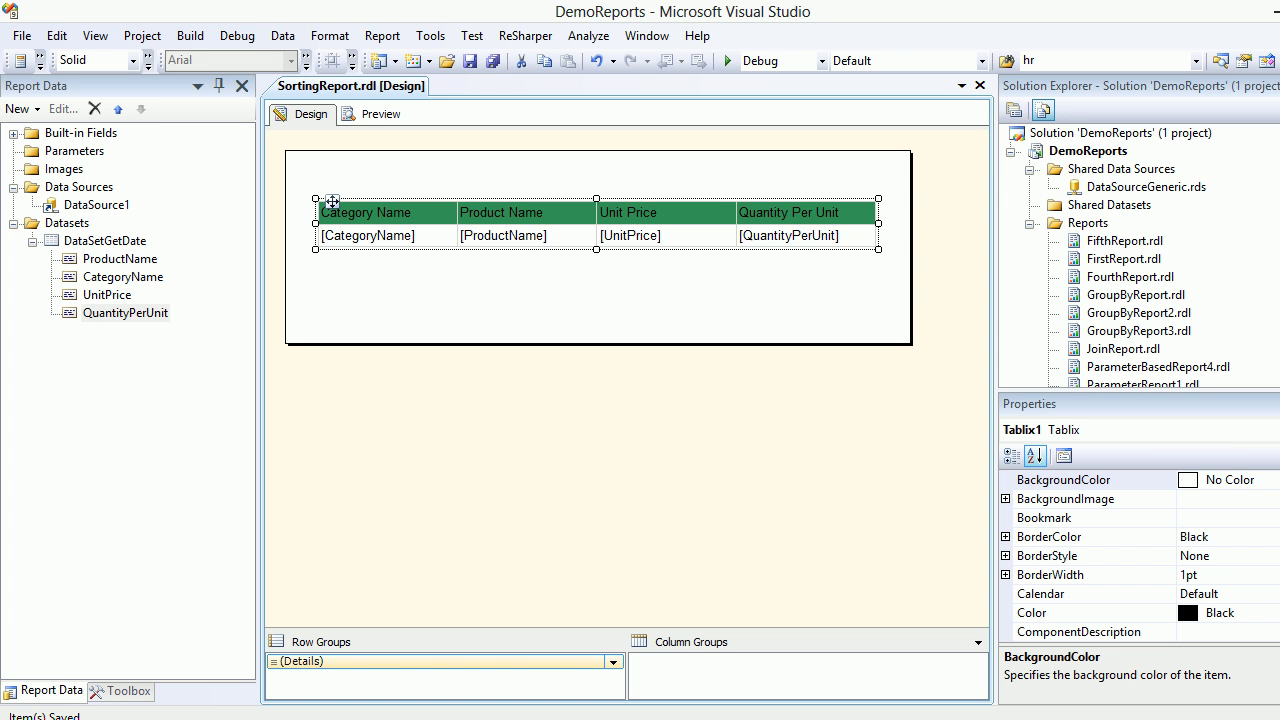
Add a sort to the table's Tablix properties by CategoryName in A to Z order and accept it.
double_click(367, 235)
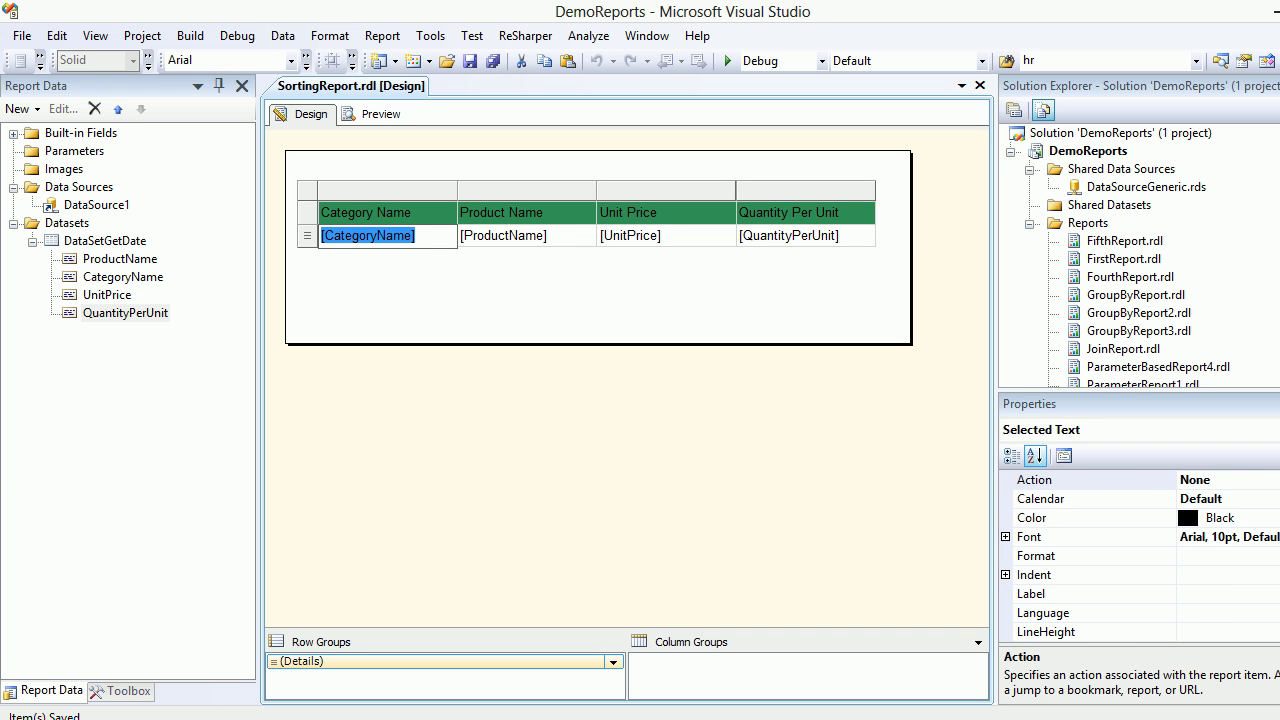
key(Escape)
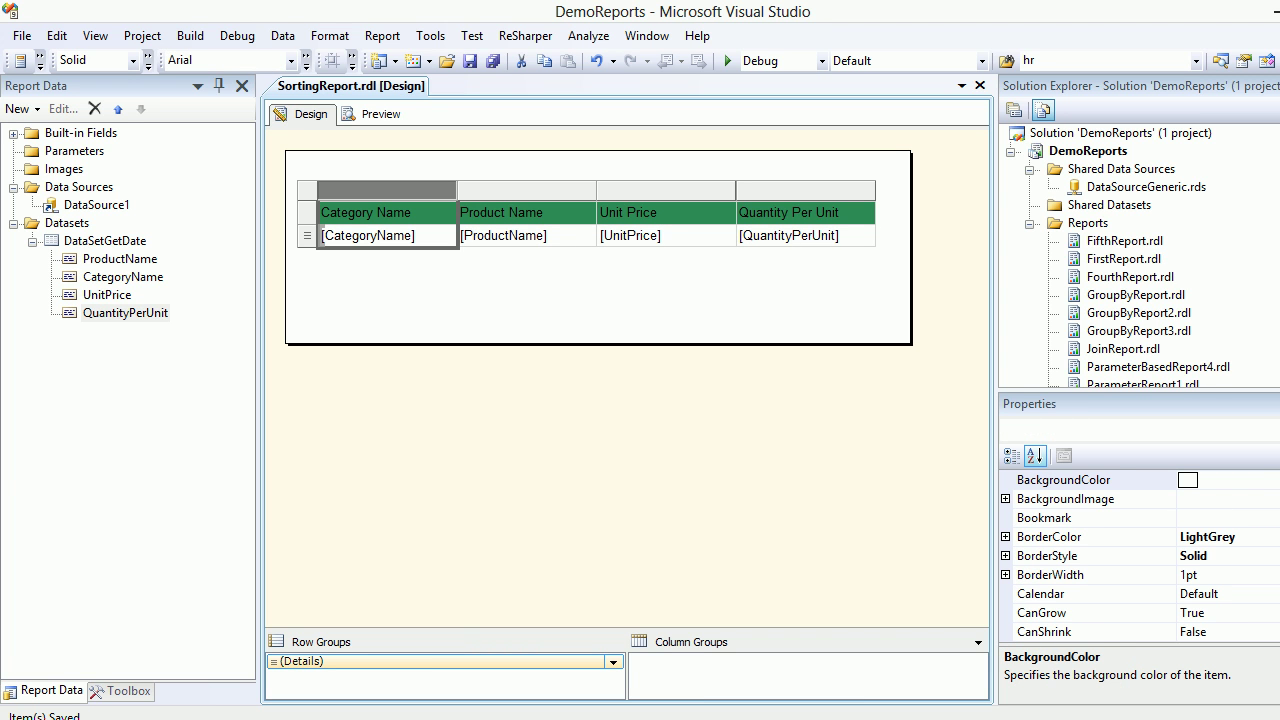
right_click(352, 193)
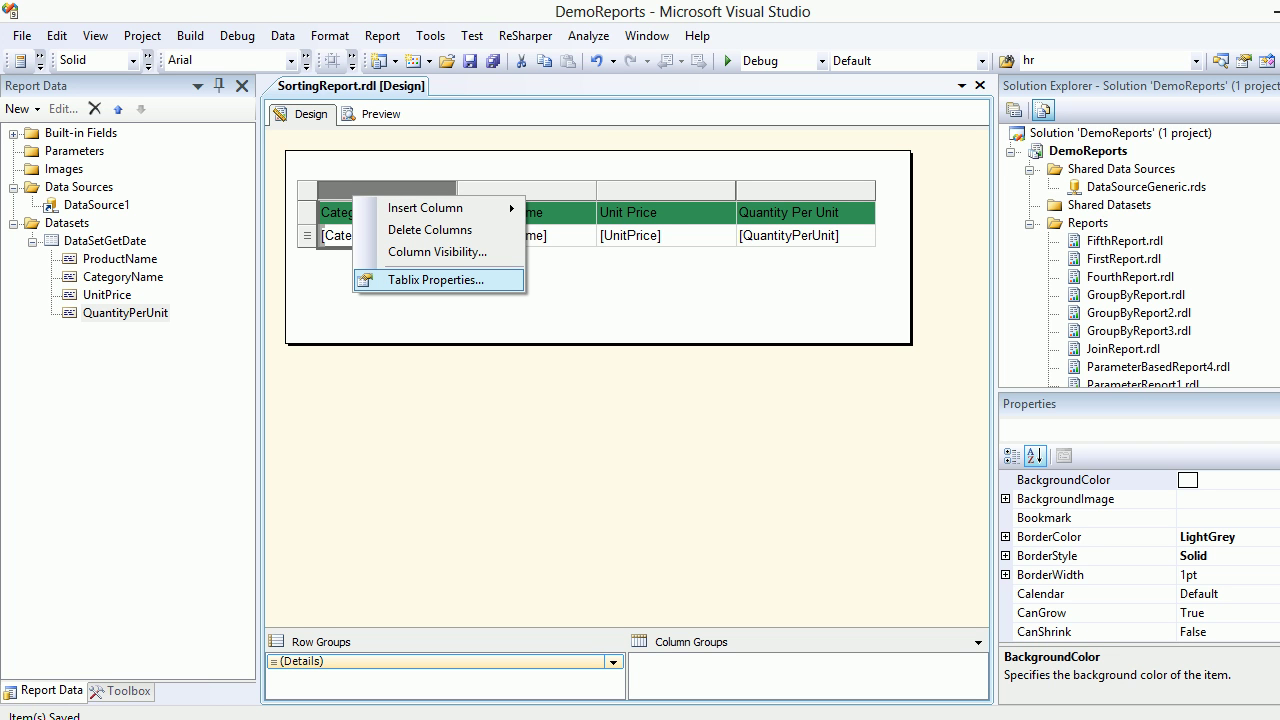
click(435, 280)
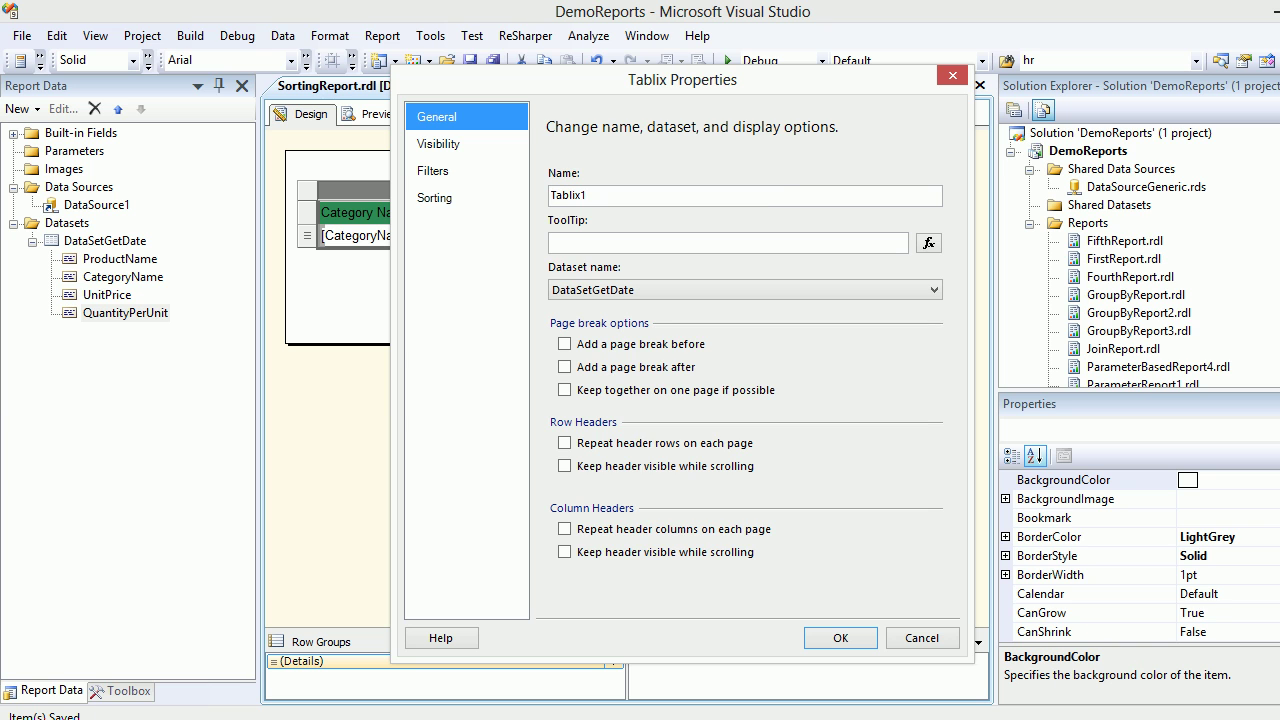
click(434, 197)
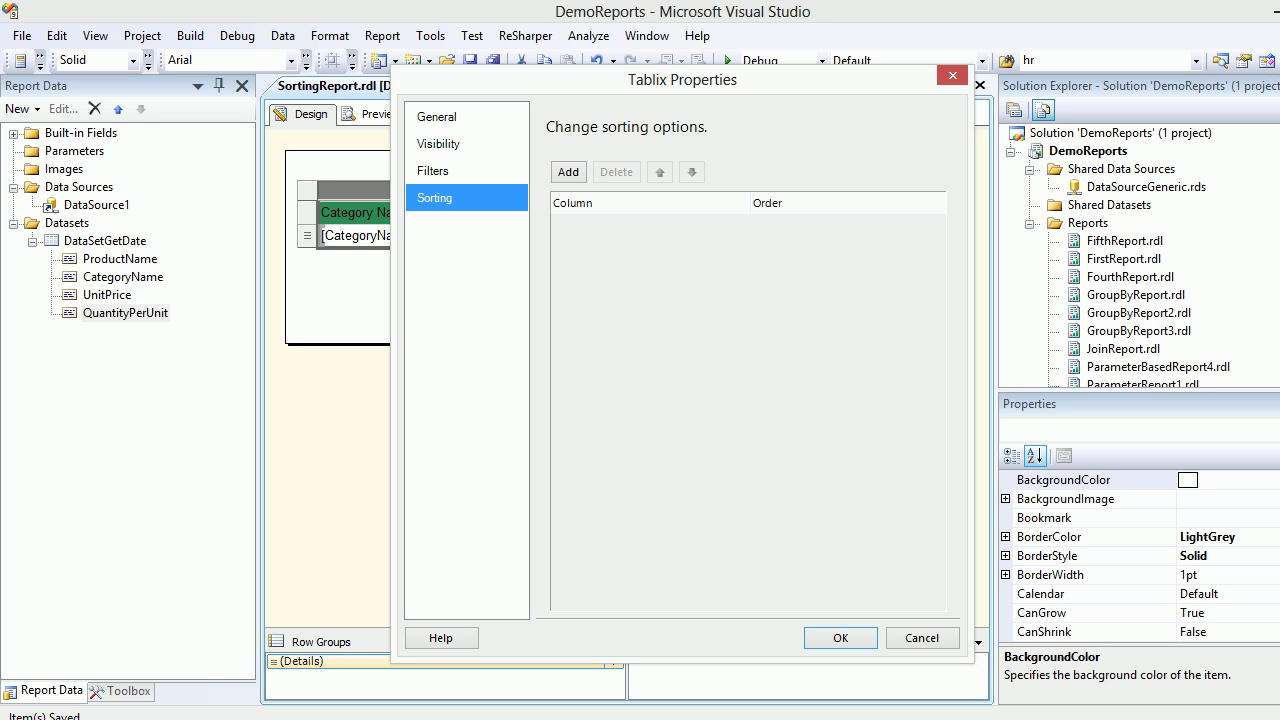
click(568, 172)
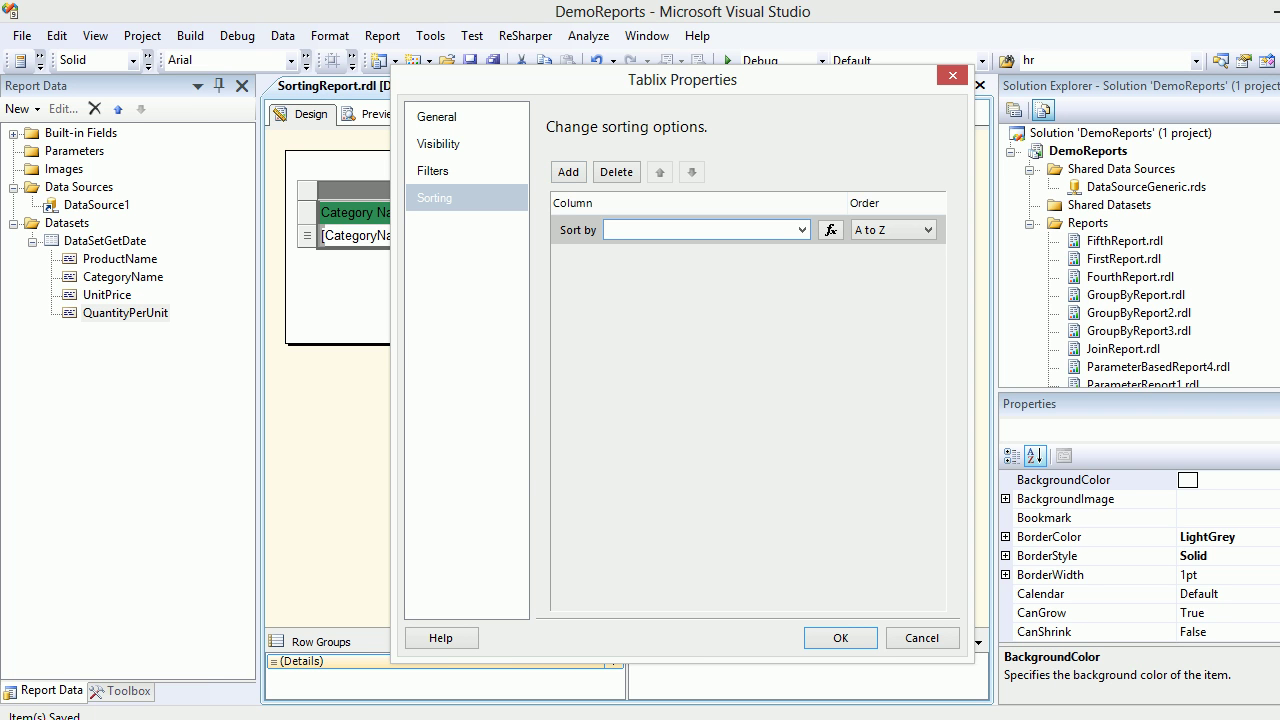
click(802, 229)
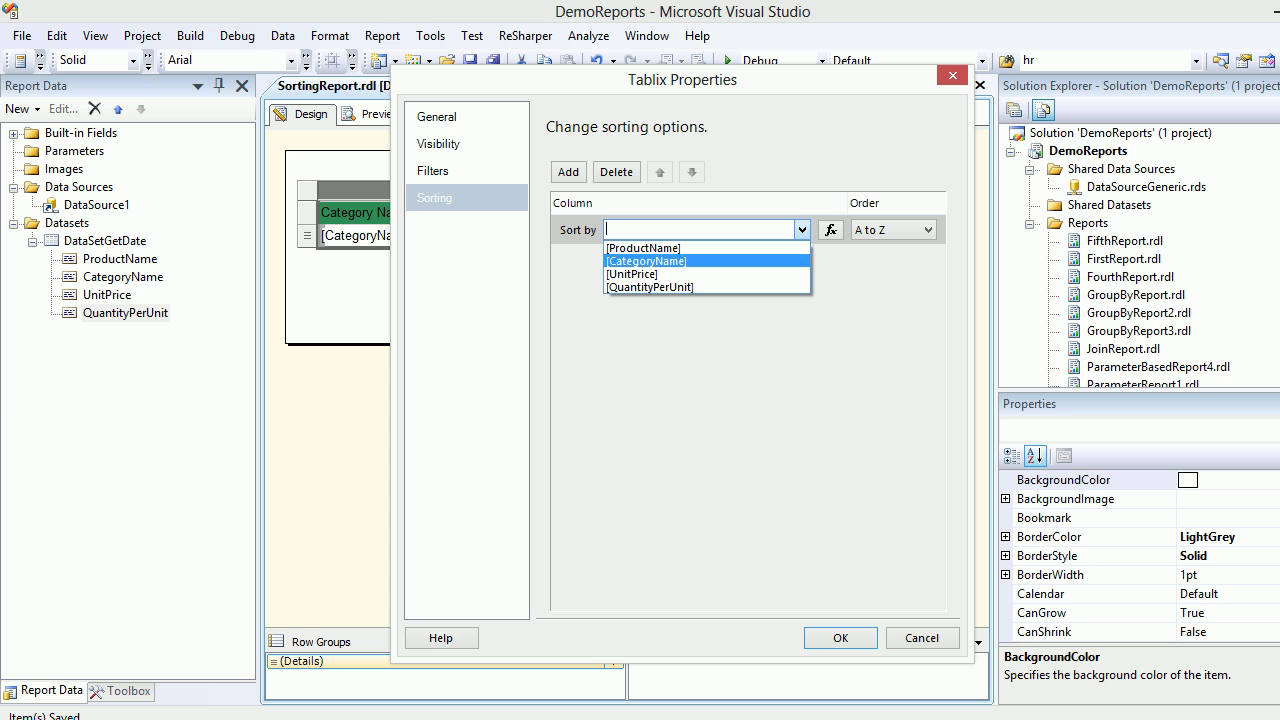
key(Return)
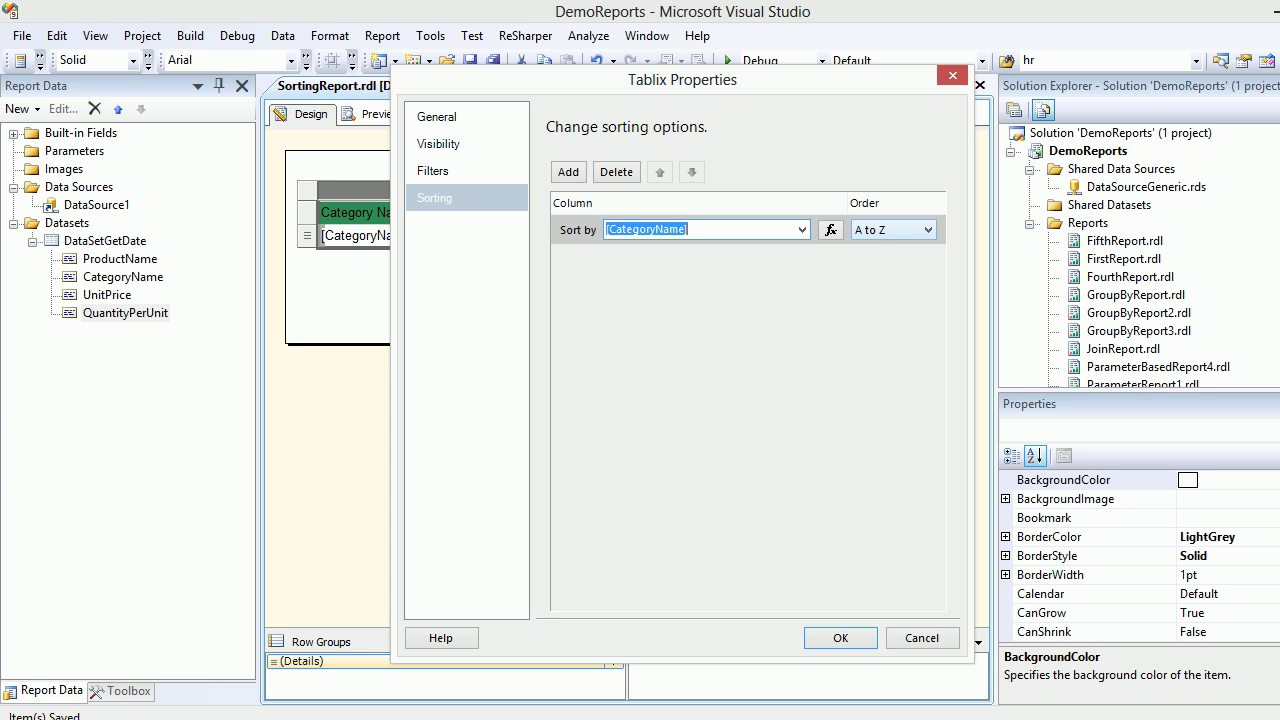
click(893, 229)
click(893, 229)
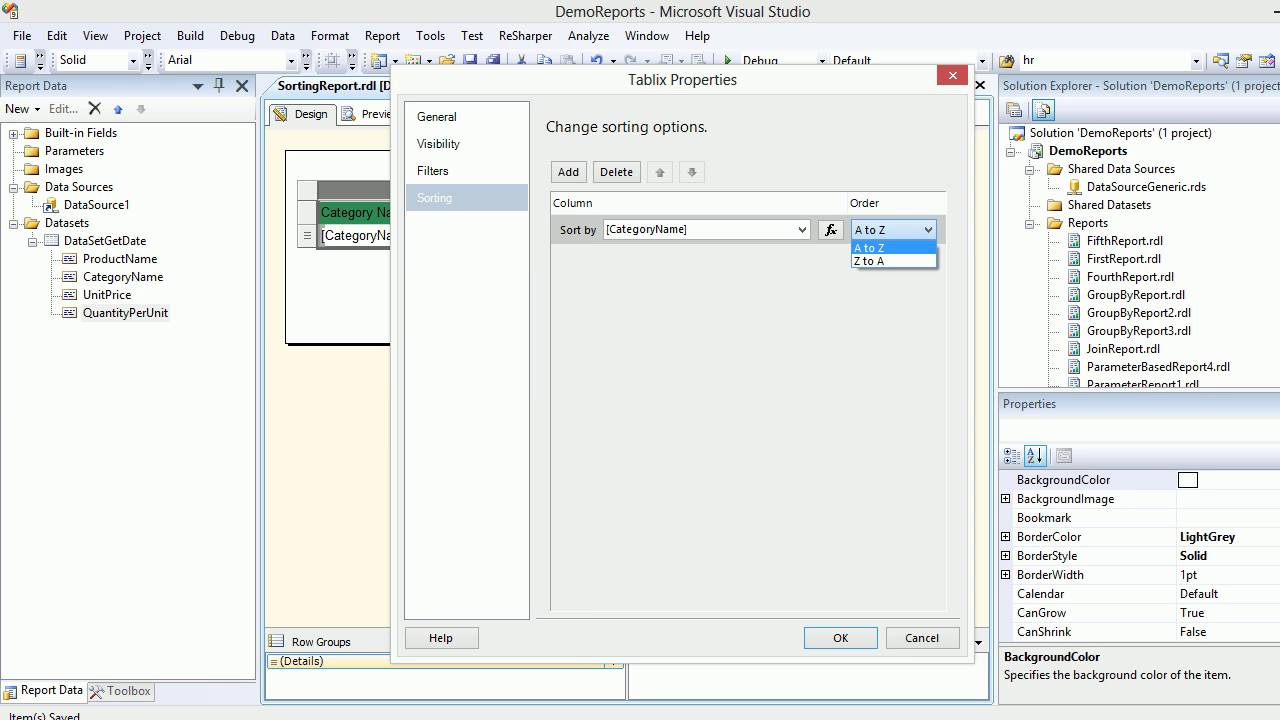
click(893, 229)
key(Return)
Save the report, preview it to check the category order, and return to the design.
key(ctrl+s)
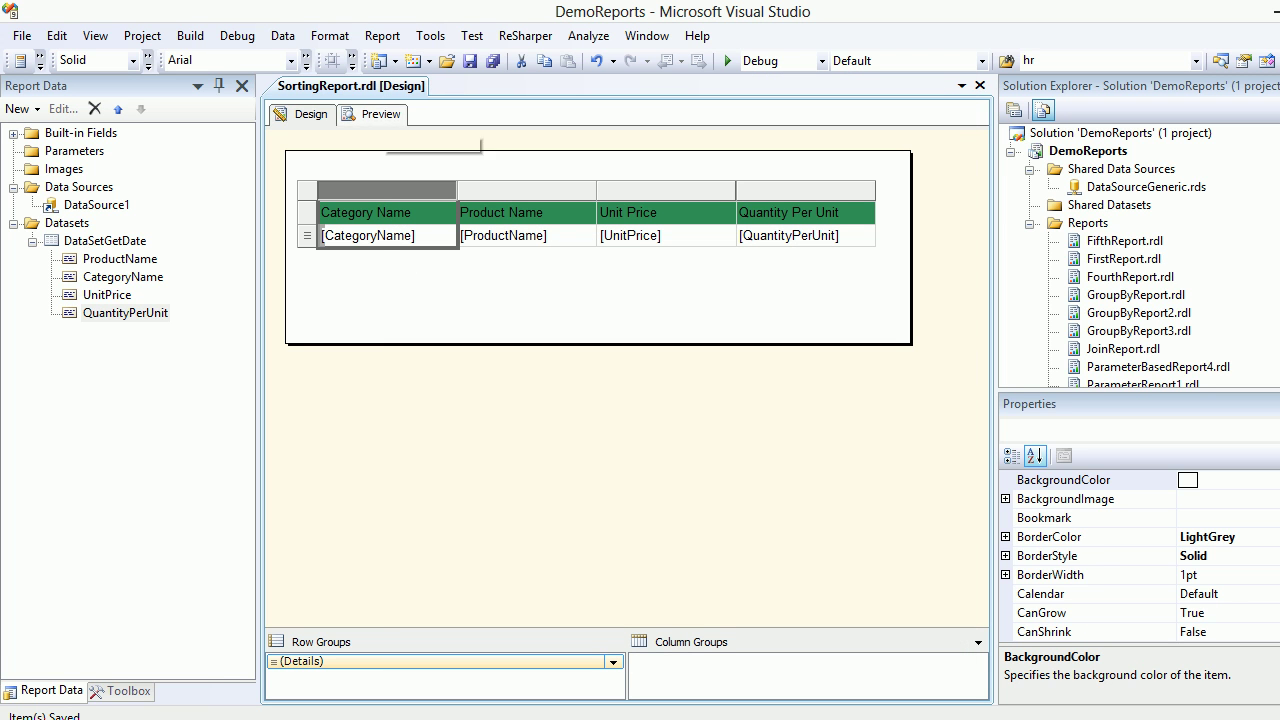
click(380, 114)
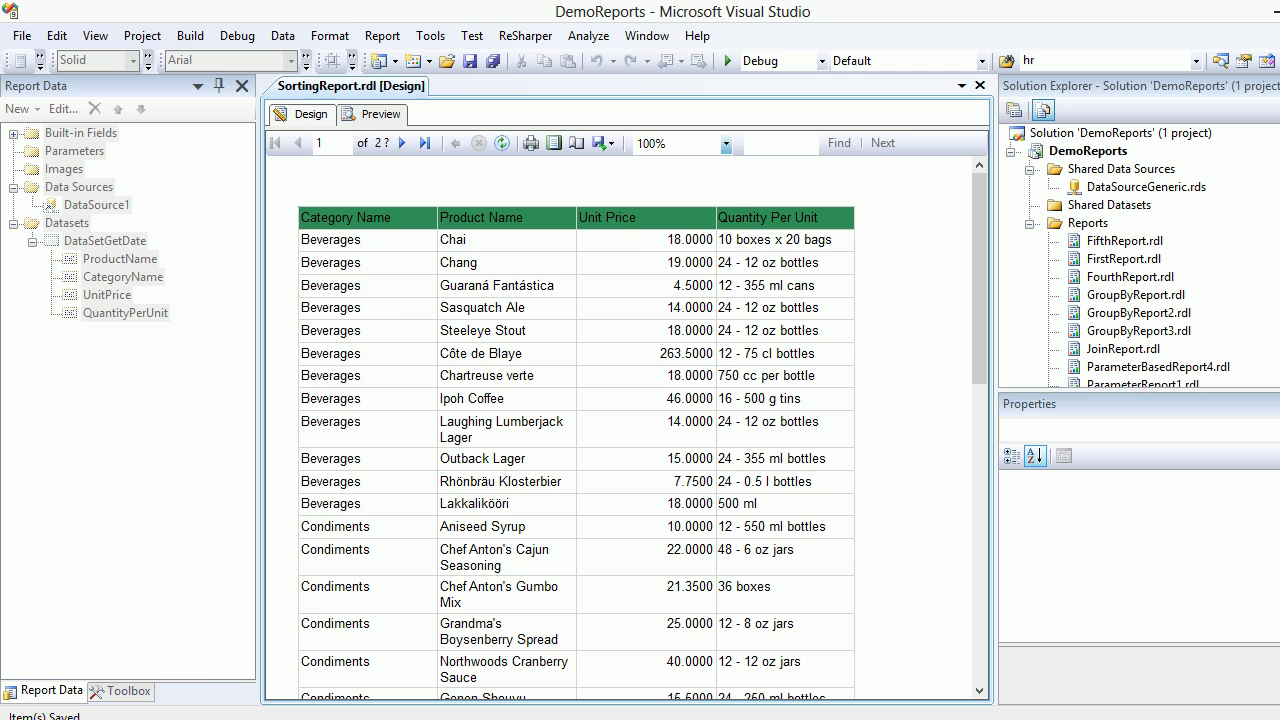
click(305, 114)
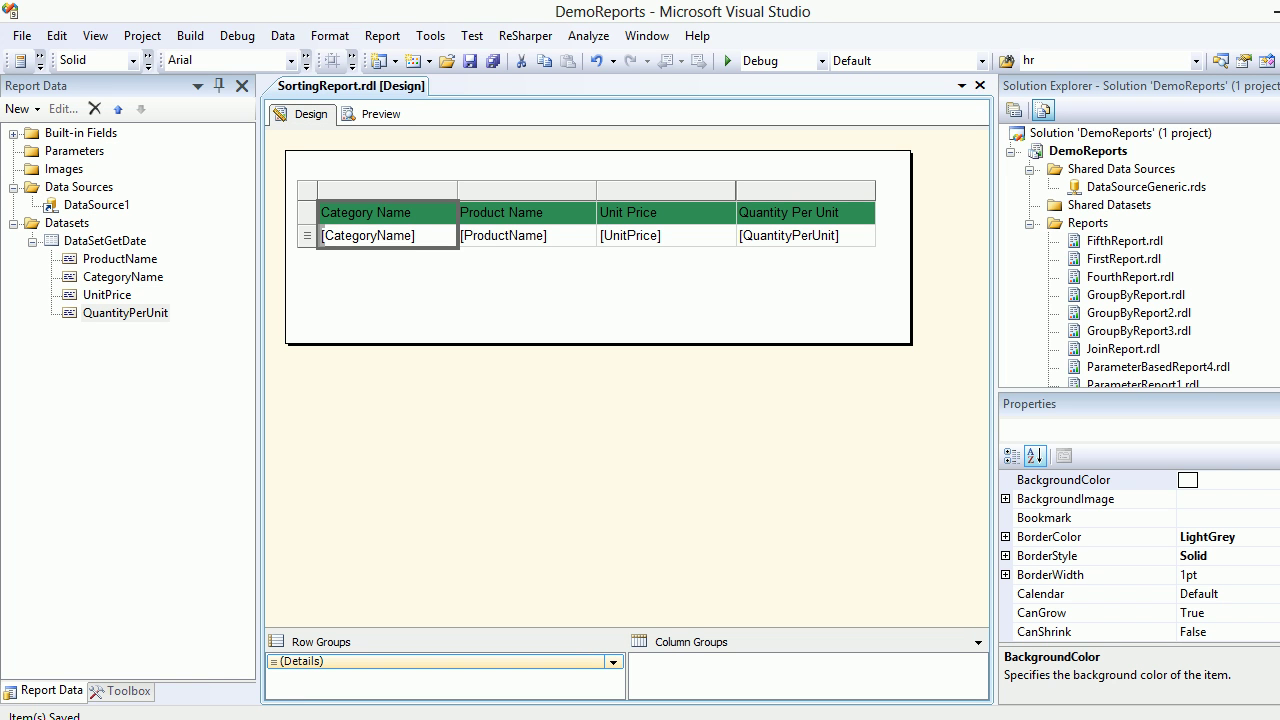
Change the CategoryName sort order to Z to A in the table's Tablix properties and accept it.
click(376, 192)
right_click(376, 194)
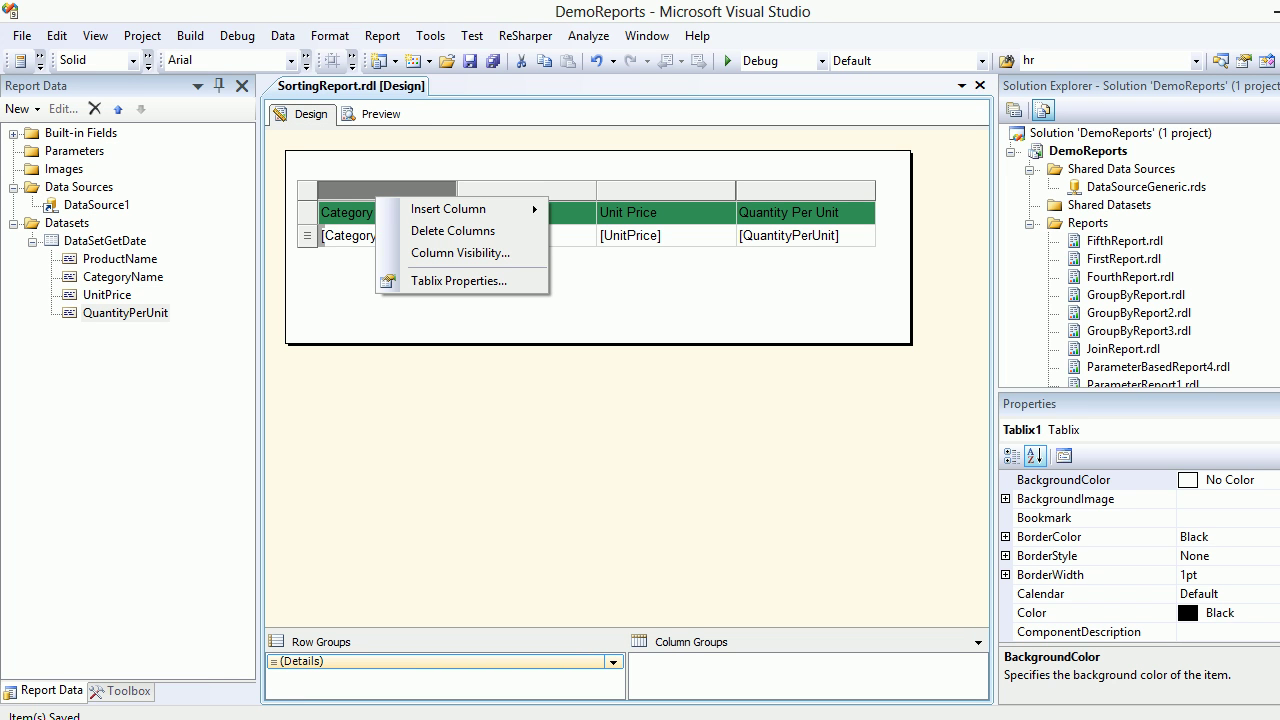
click(458, 281)
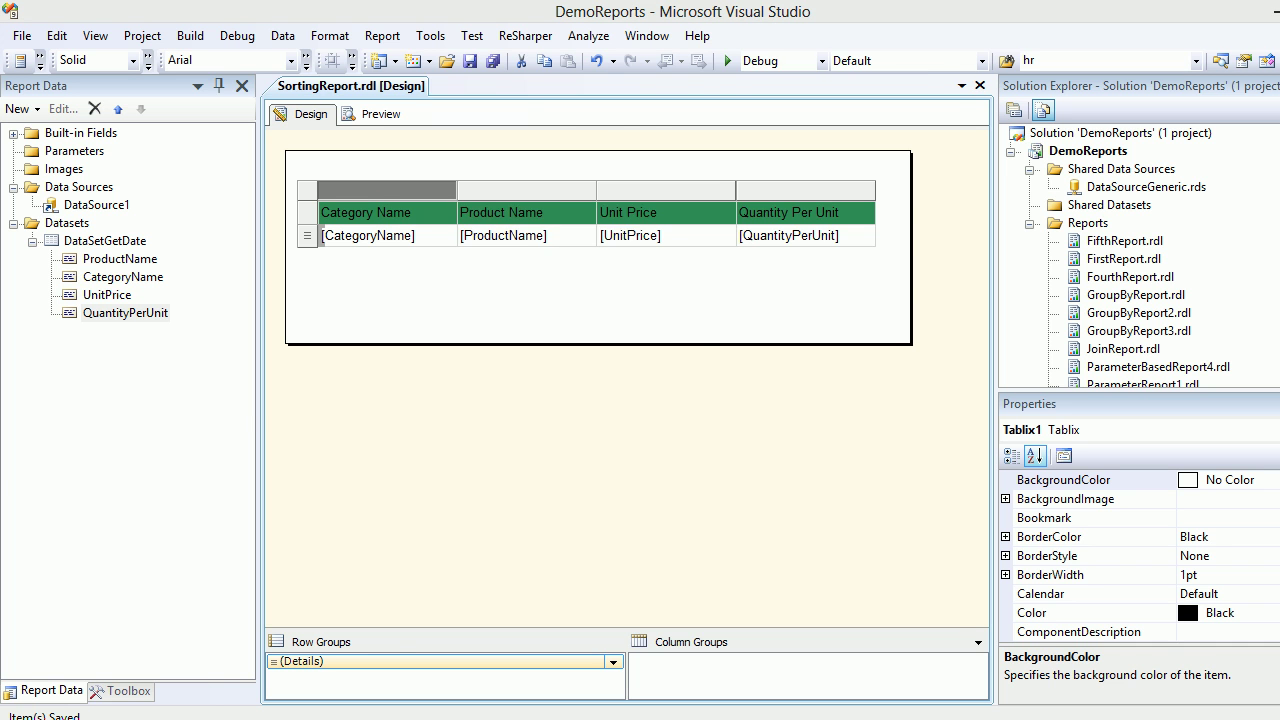
click(434, 197)
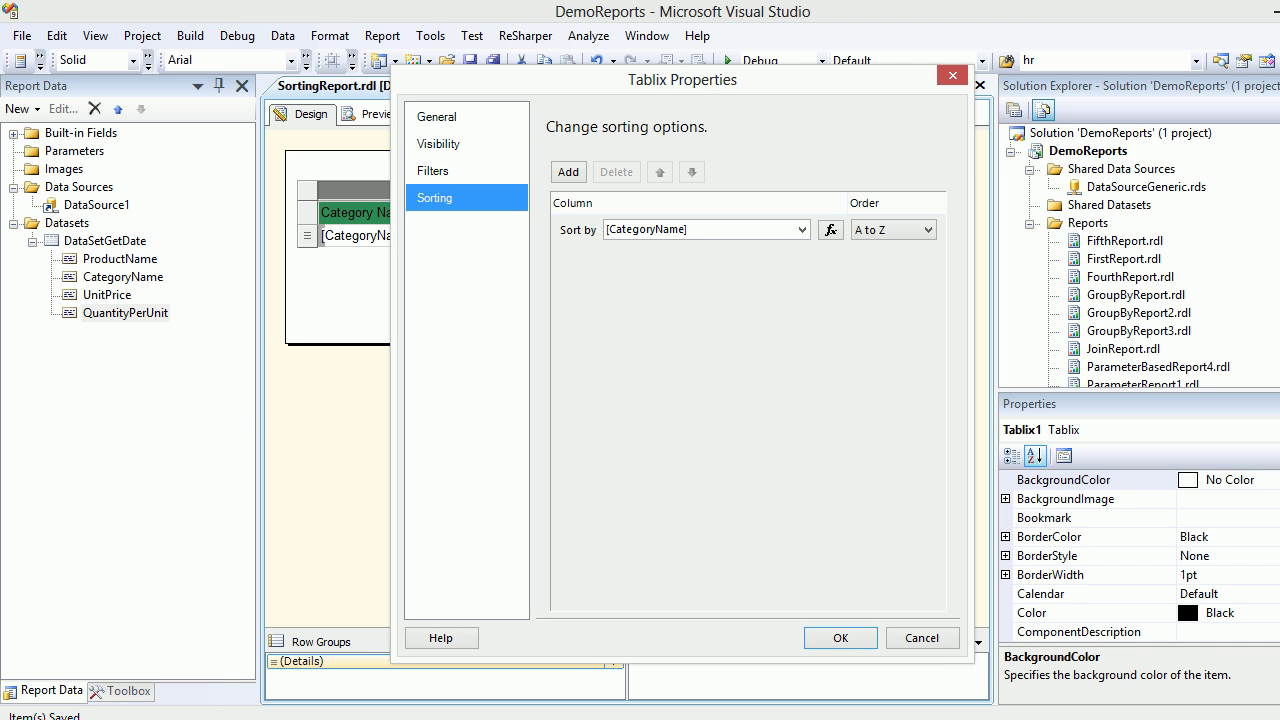
click(893, 229)
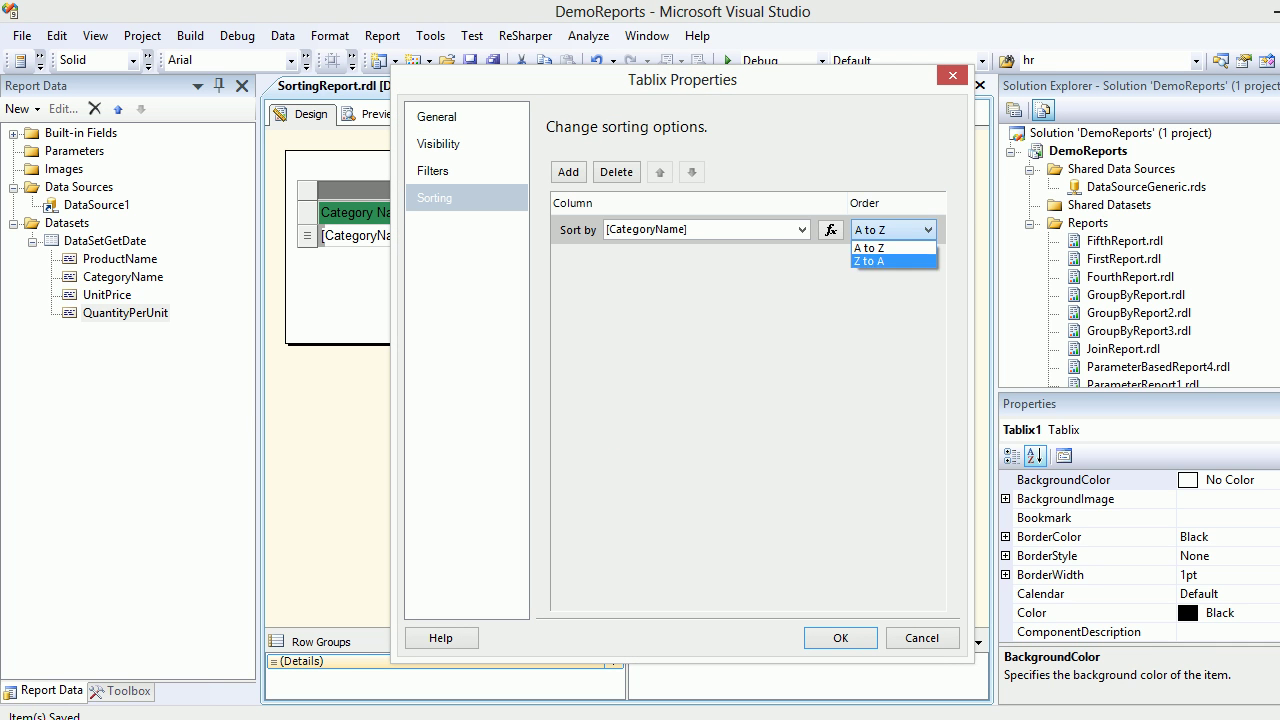
click(880, 259)
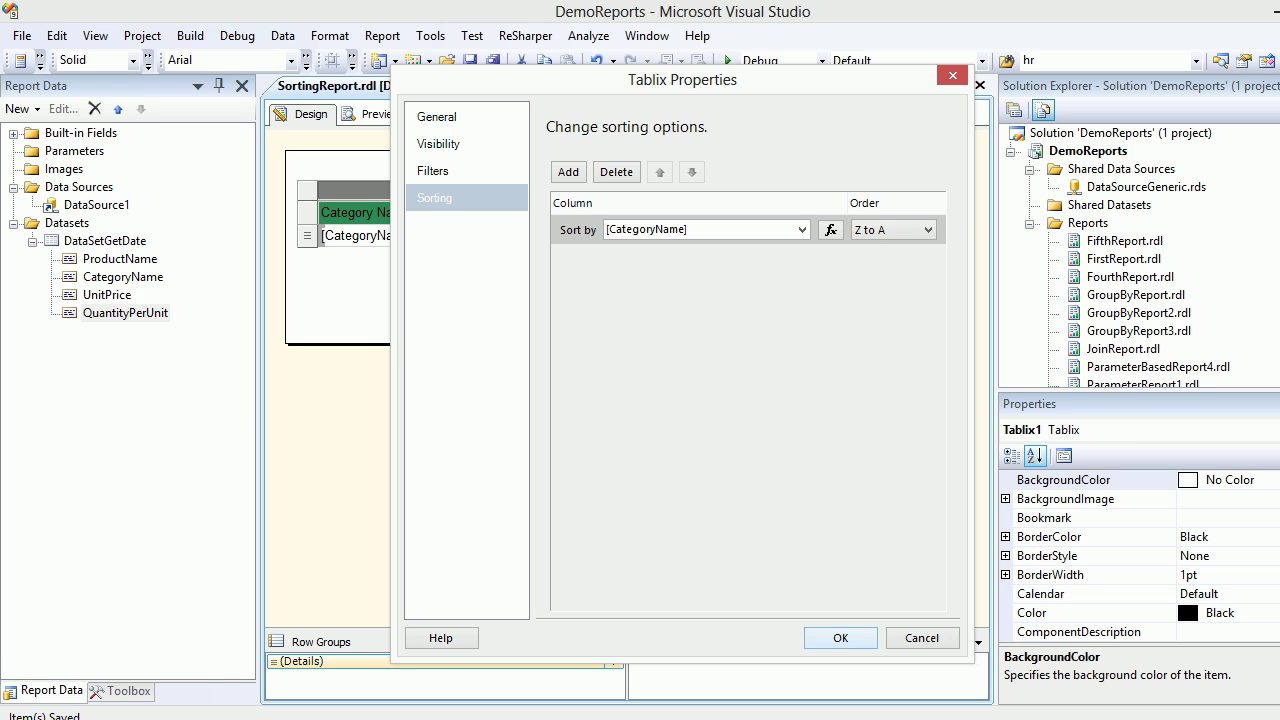
click(840, 638)
Save the report, preview it to check the reversed category order, and return to the design.
key(ctrl+s)
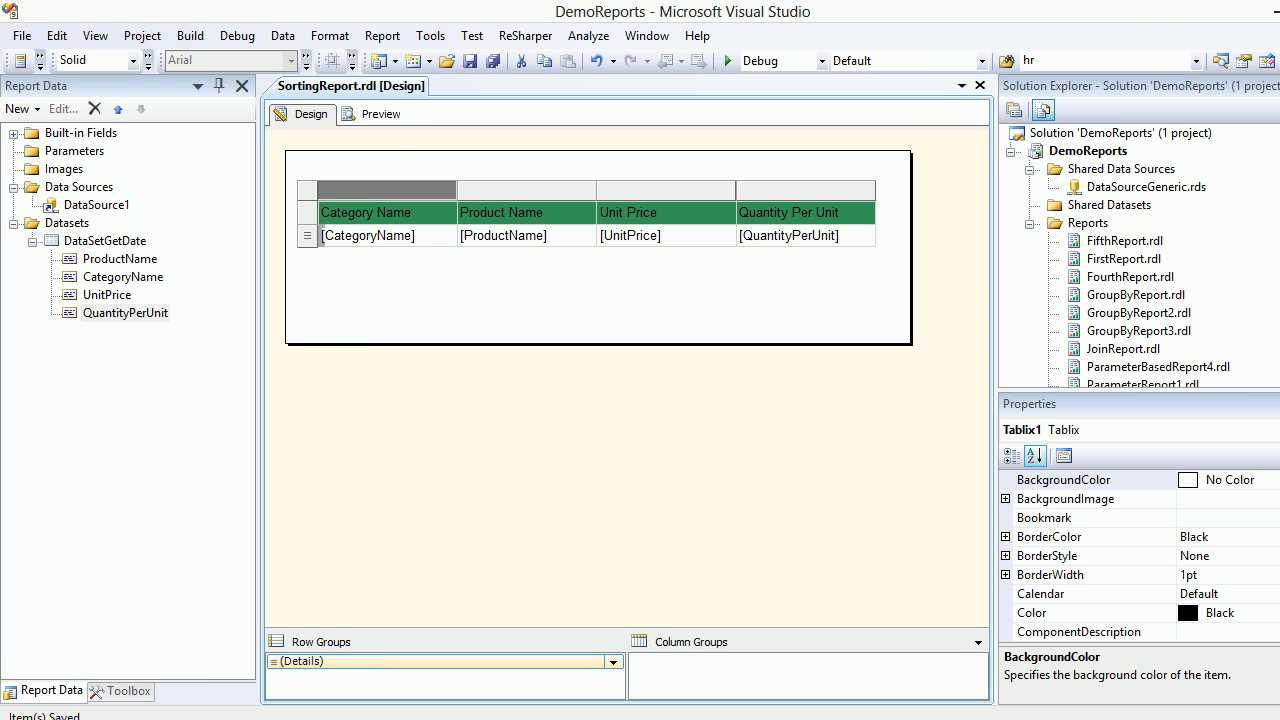
click(378, 114)
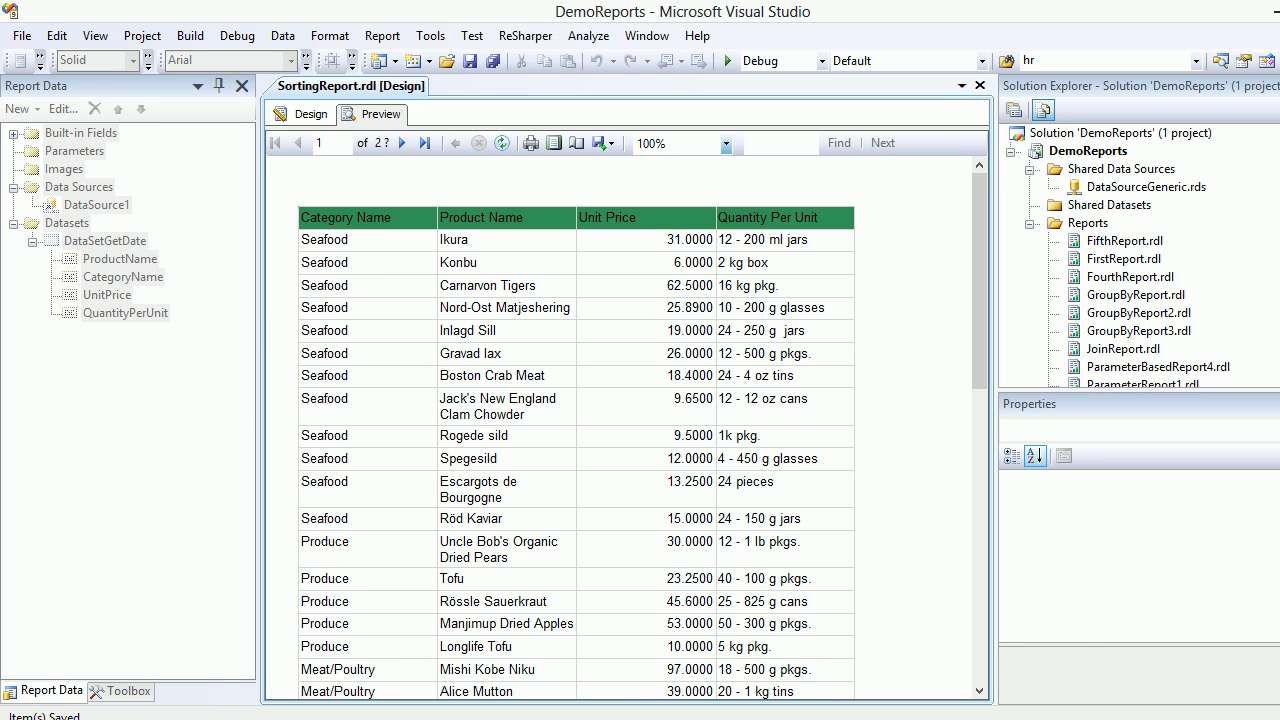
click(305, 114)
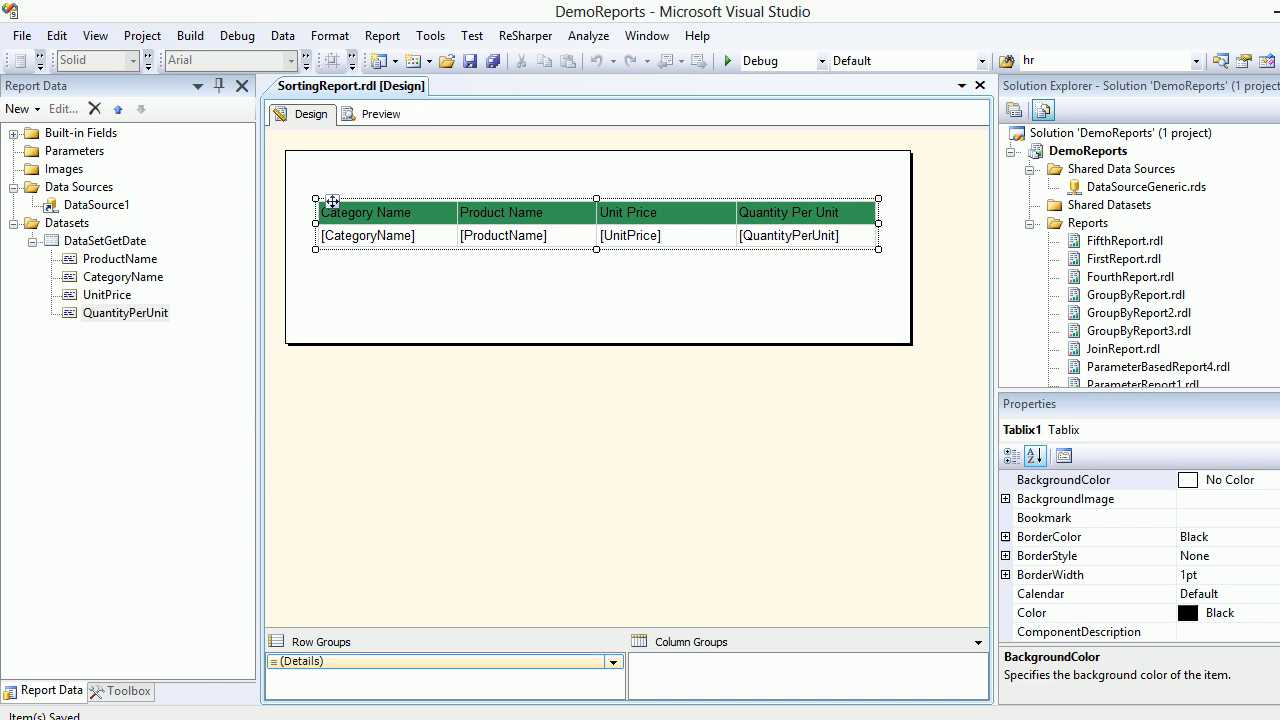
Add a second sort level in the table's Tablix properties and set the CategoryName order to A to Z.
click(333, 206)
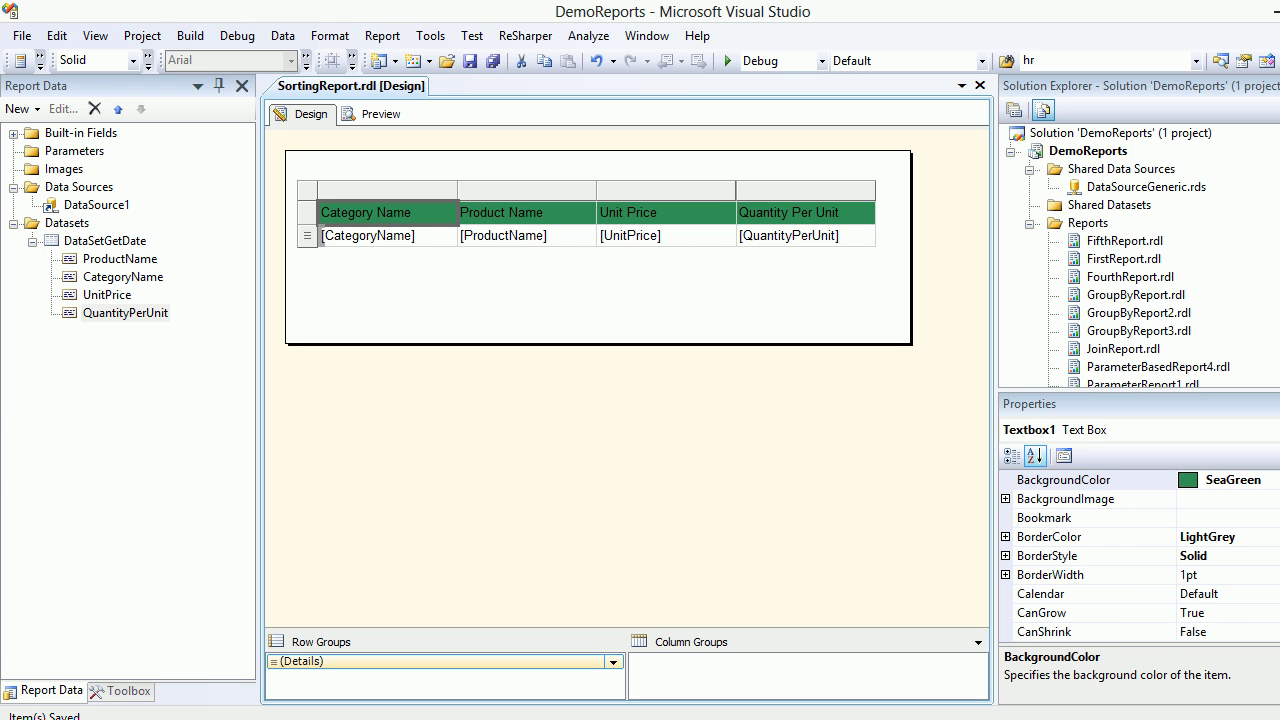
click(526, 190)
click(387, 190)
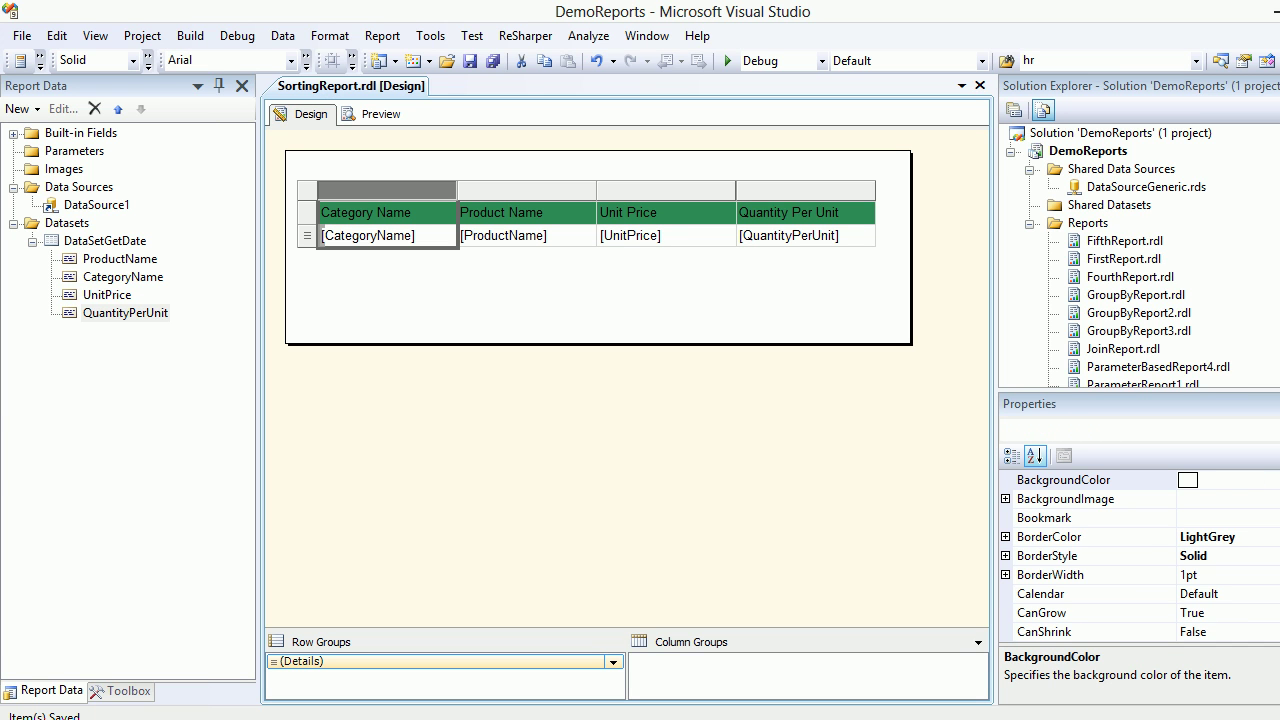
right_click(430, 205)
click(387, 190)
right_click(410, 190)
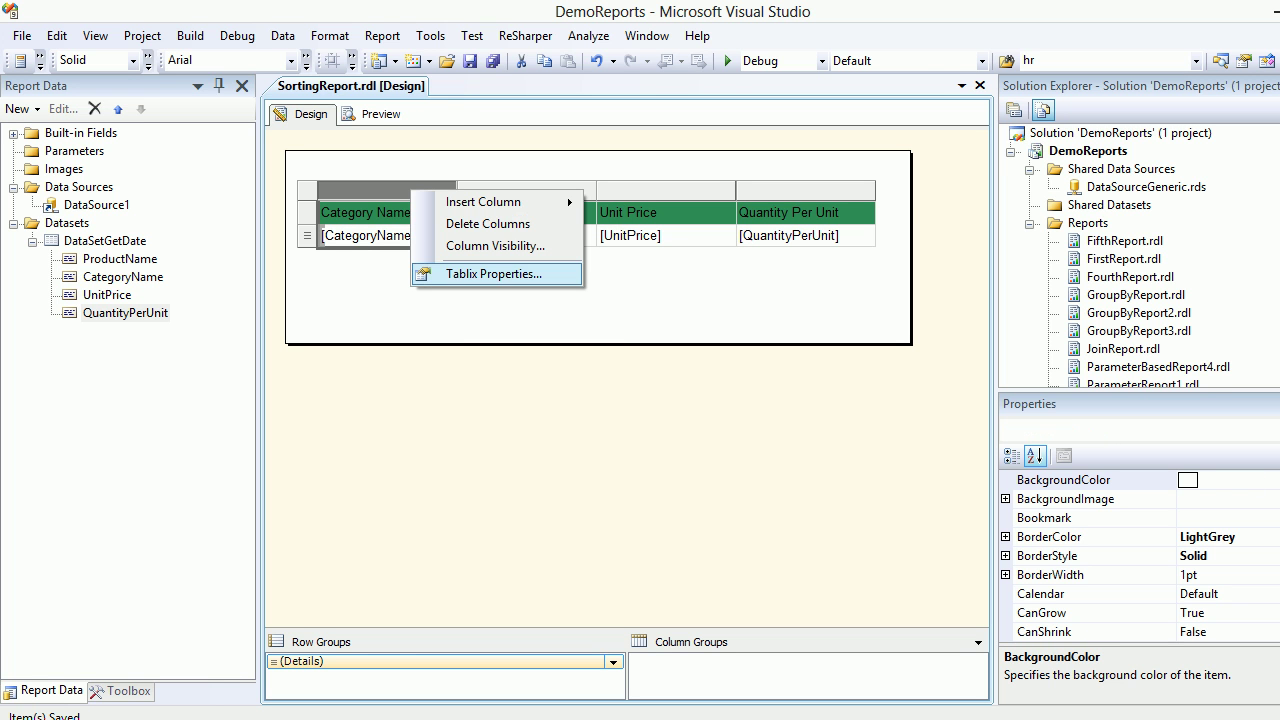
click(493, 273)
click(466, 197)
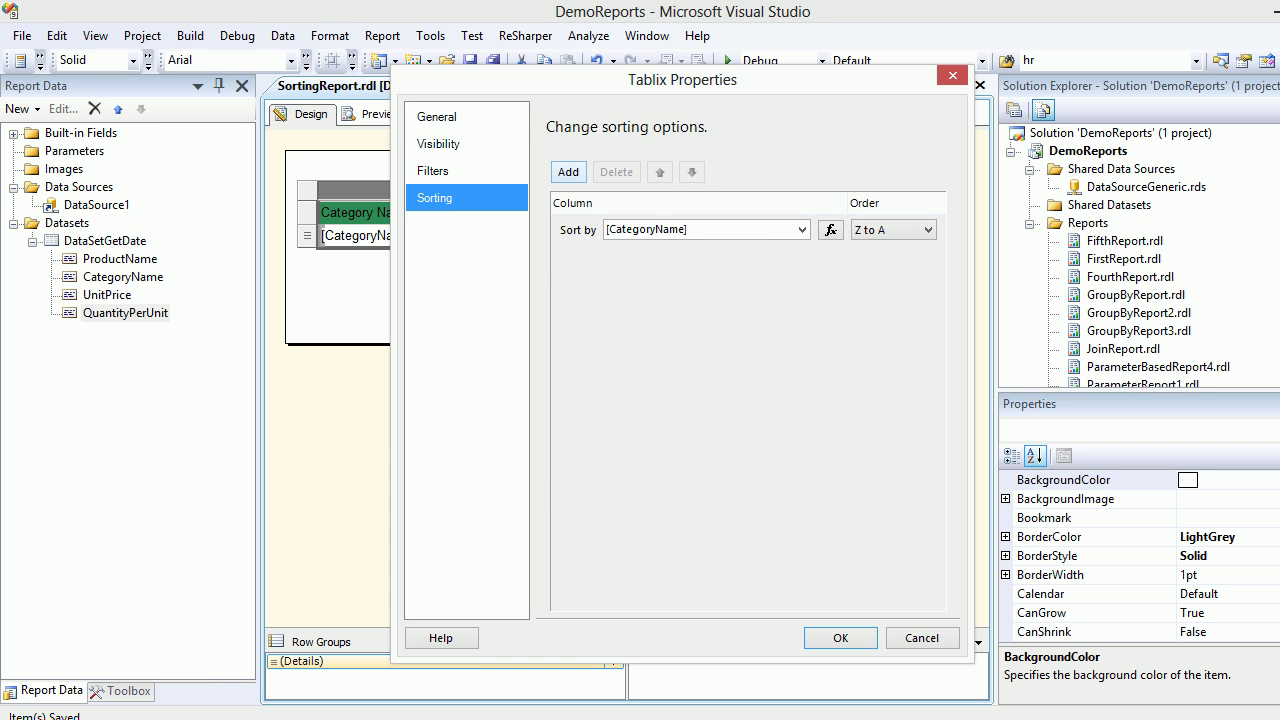
click(568, 172)
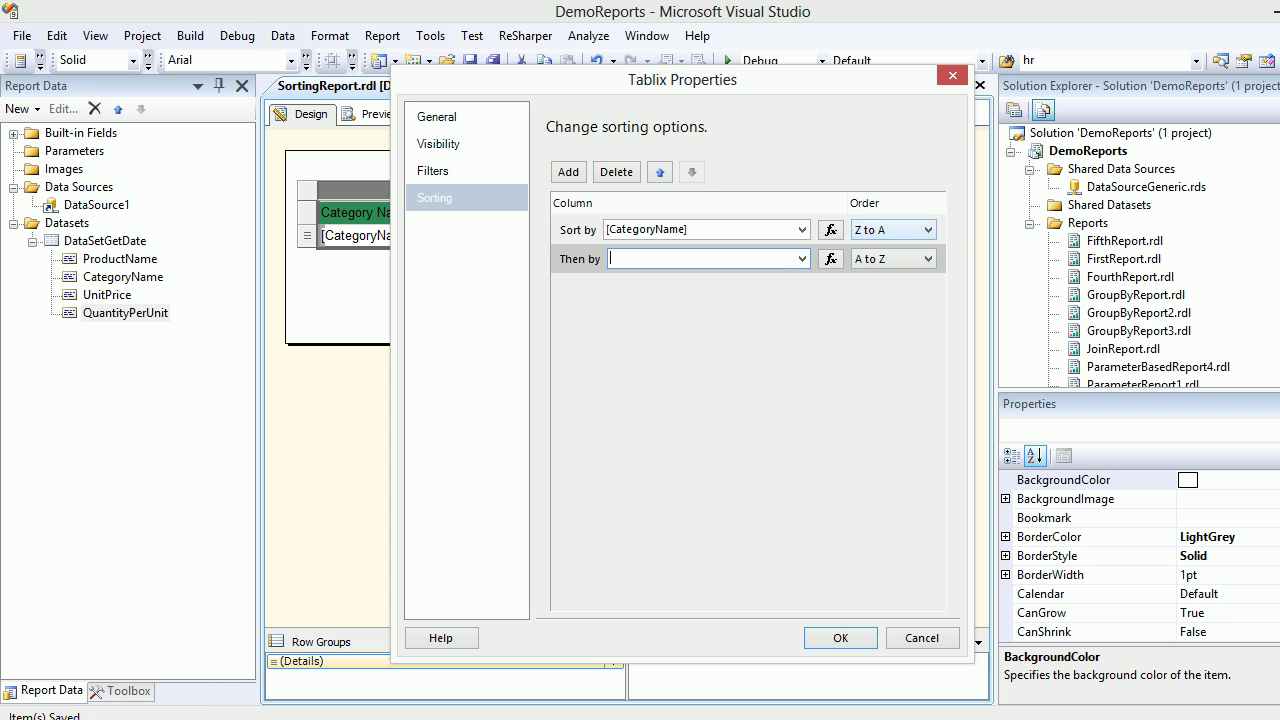
click(893, 229)
click(893, 248)
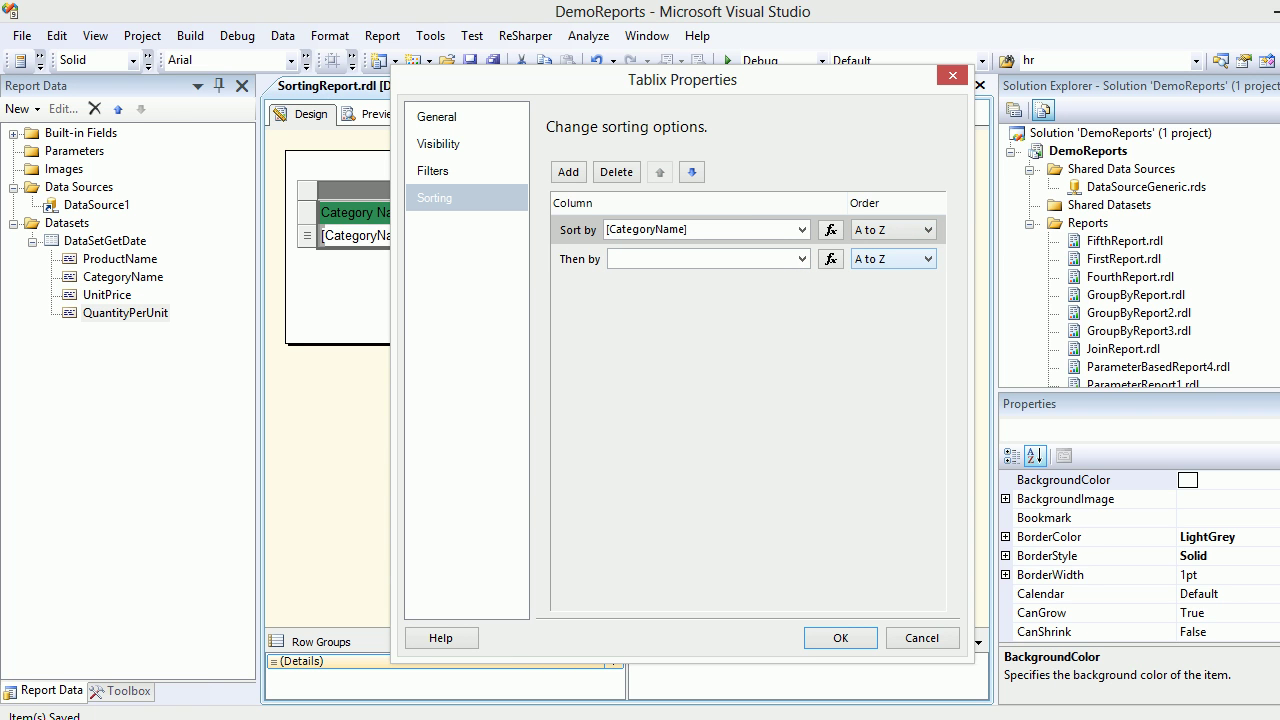
Set the second sort level to ProductName in A to Z order and accept the Tablix properties.
click(802, 259)
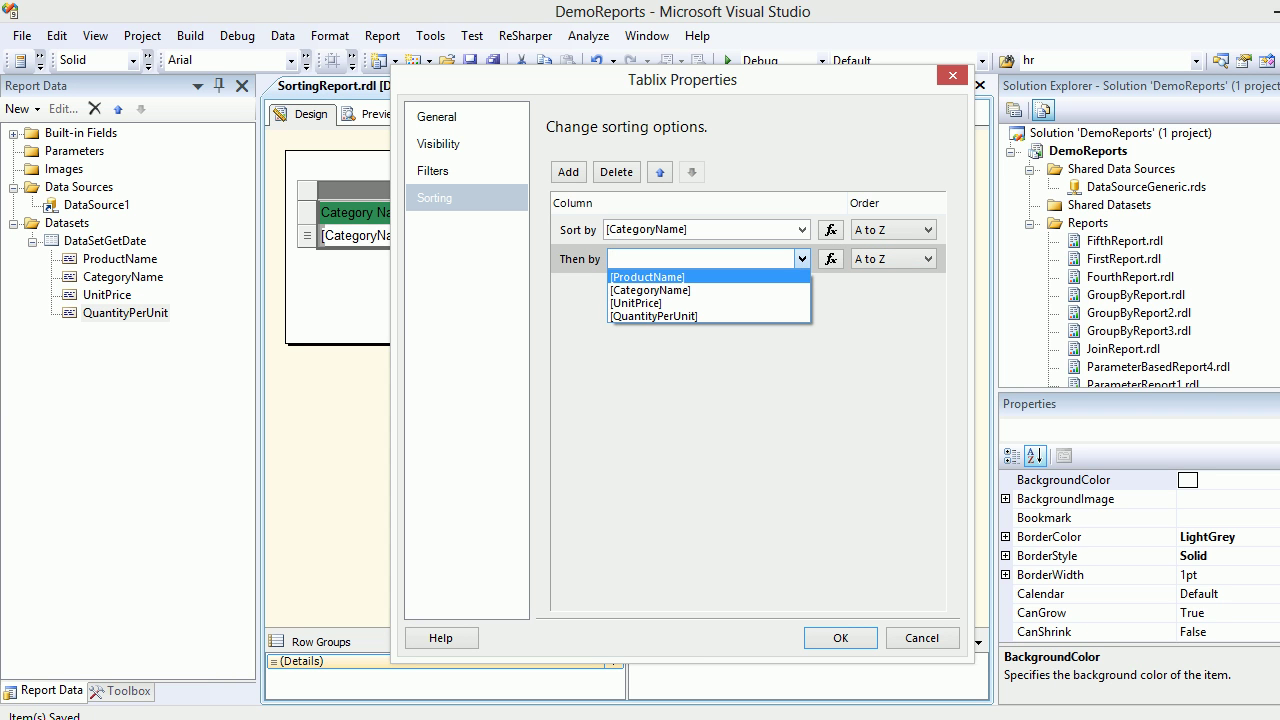
key(Return)
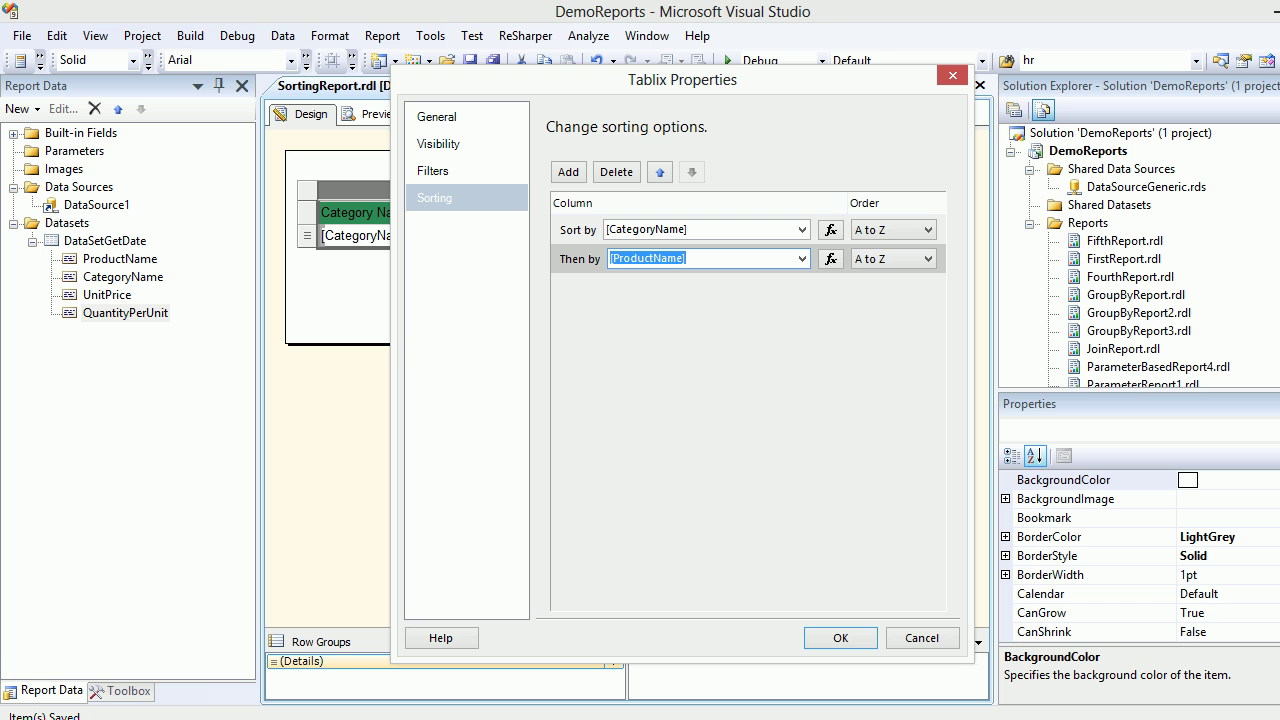
click(840, 638)
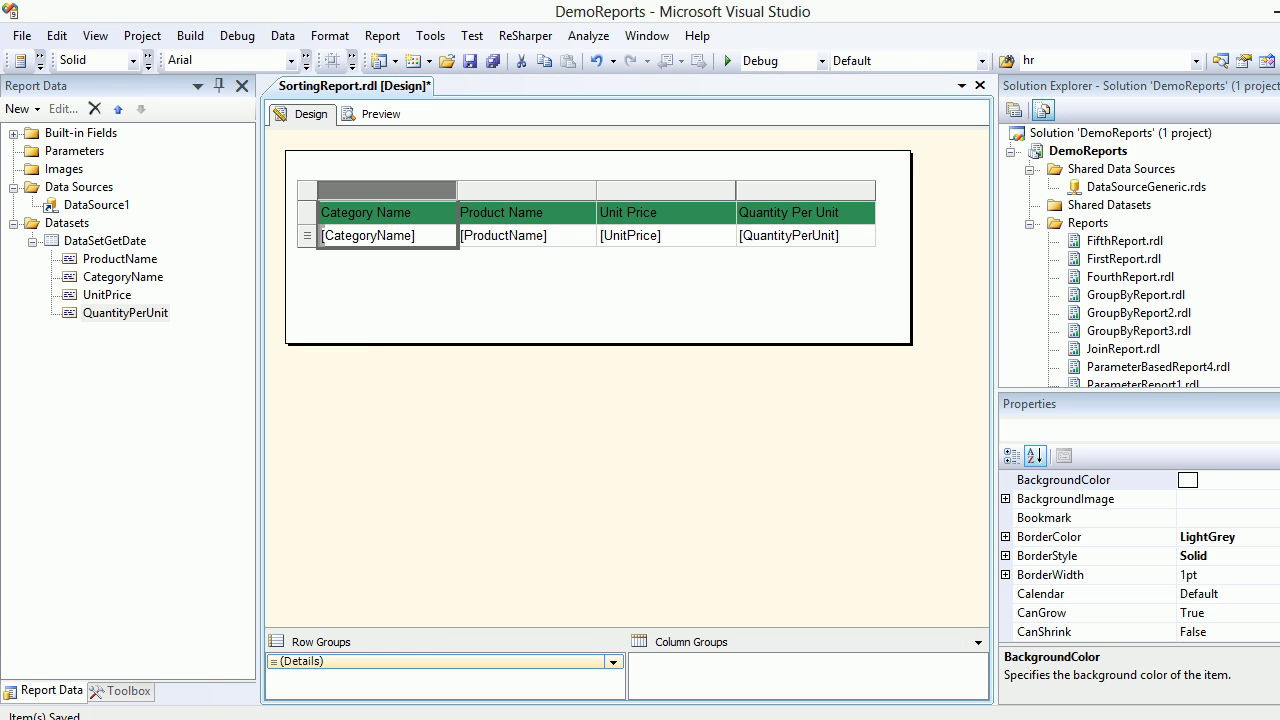
Save the report, preview it to check the product order within each category, and return to the design.
key(ctrl+s)
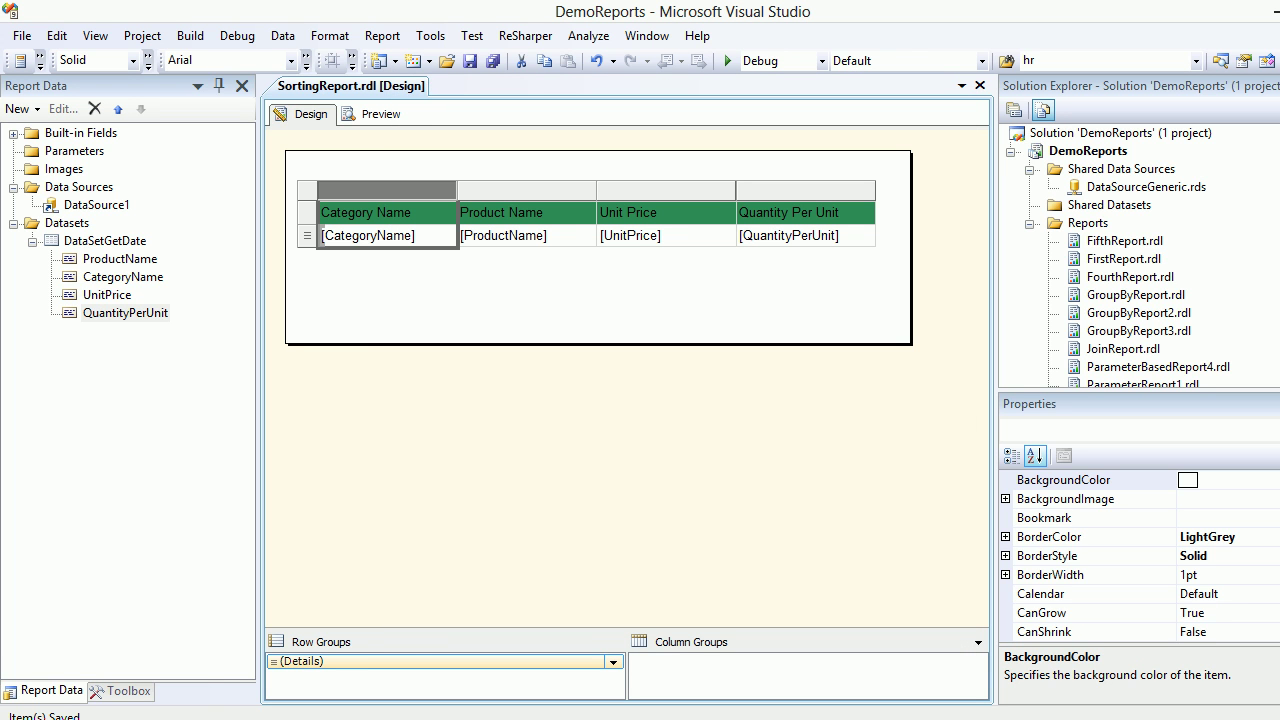
click(378, 114)
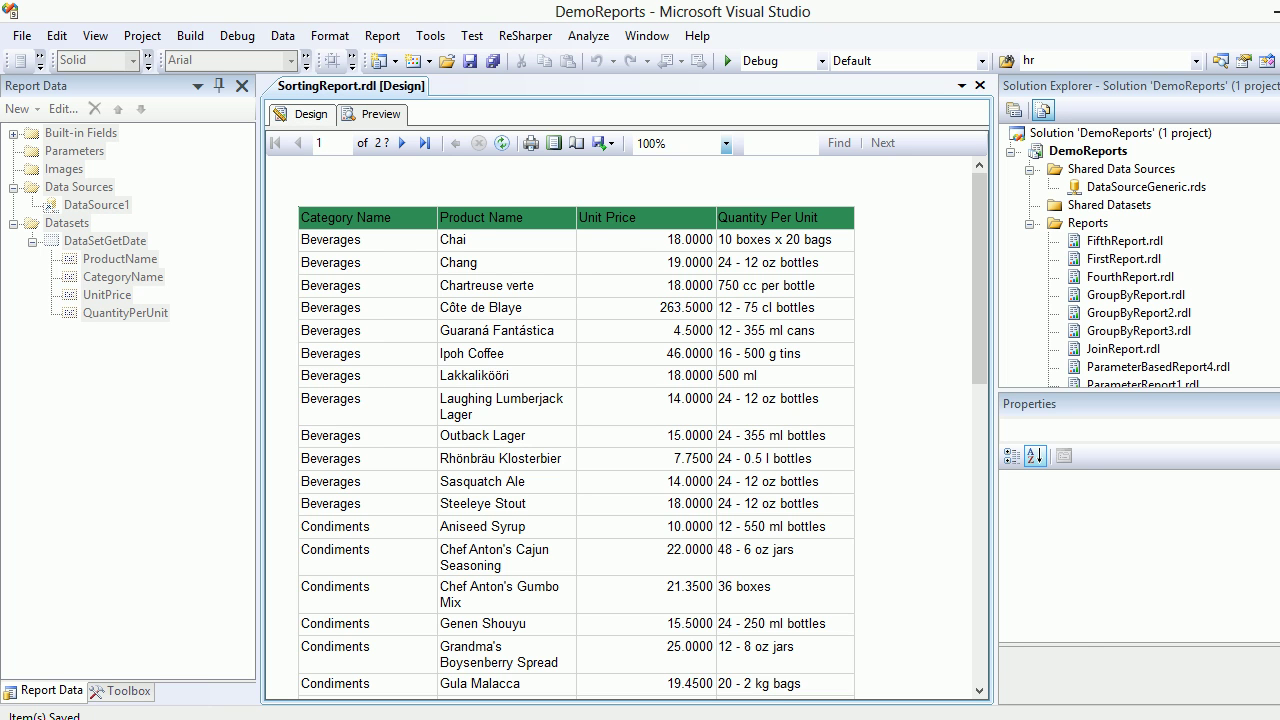
click(305, 114)
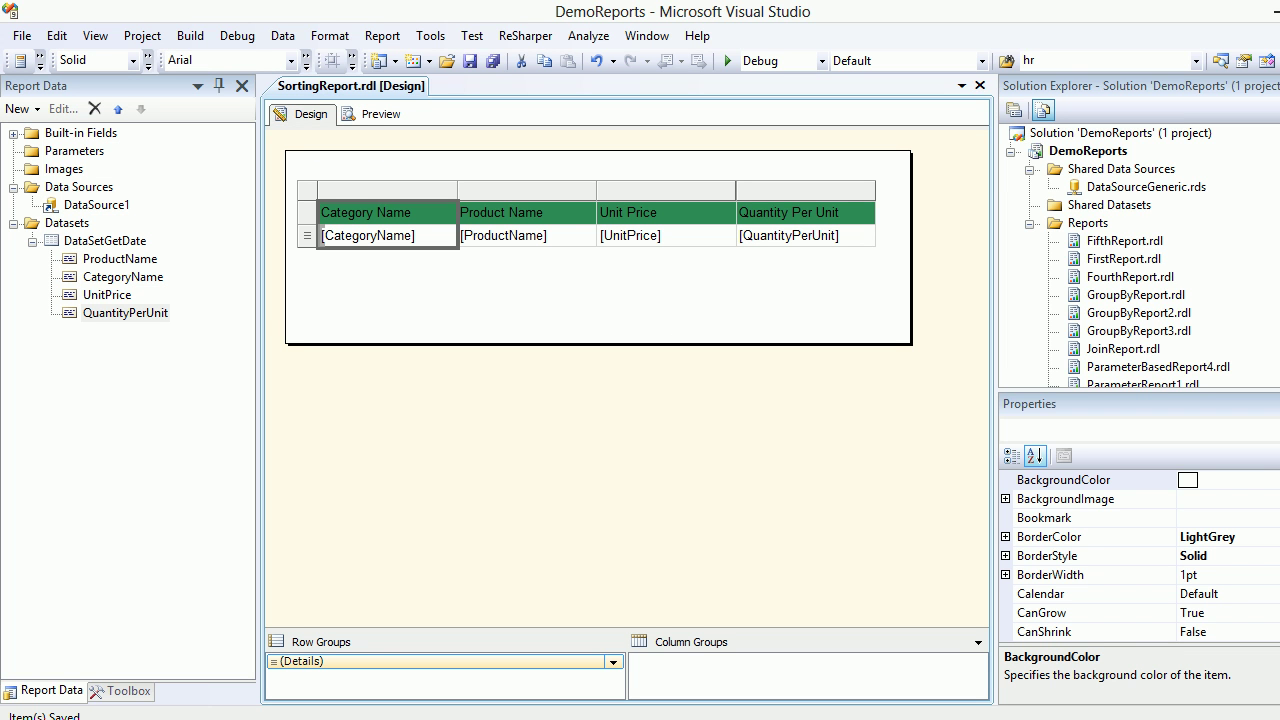
Change the ProductName sort order to Z to A in the table's Tablix properties and accept it.
right_click(388, 190)
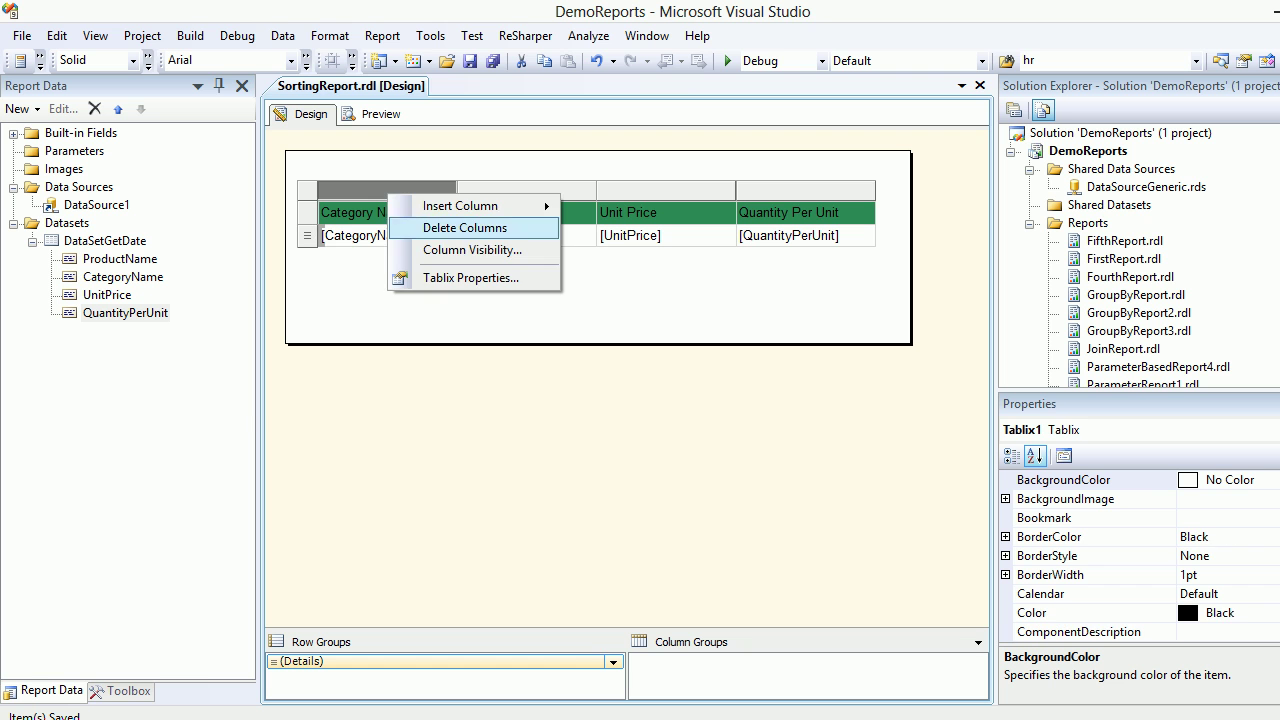
click(470, 277)
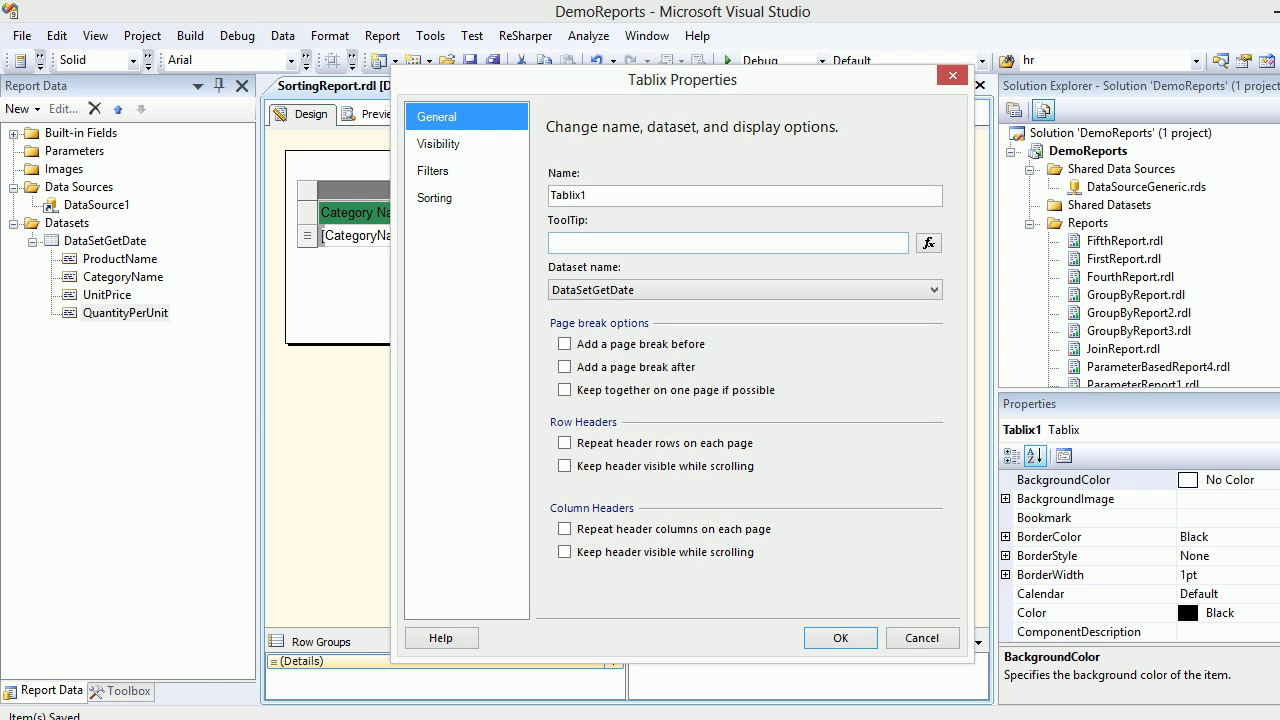
click(434, 197)
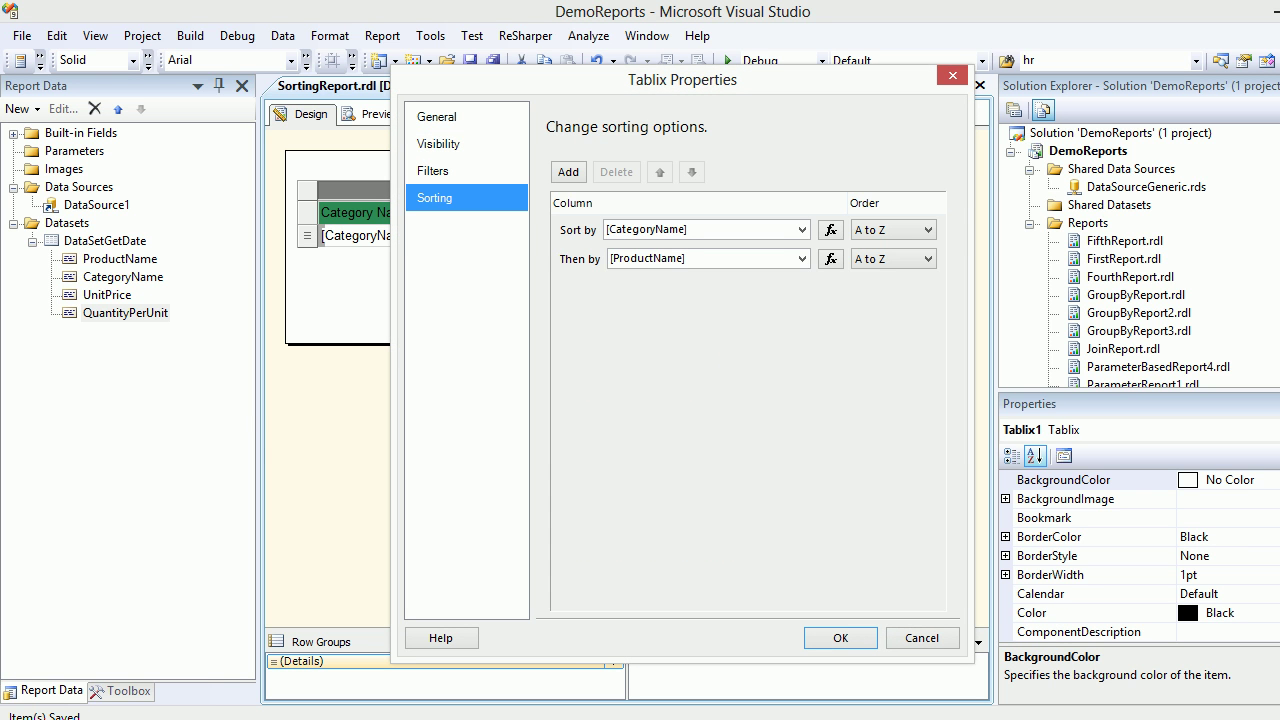
click(893, 258)
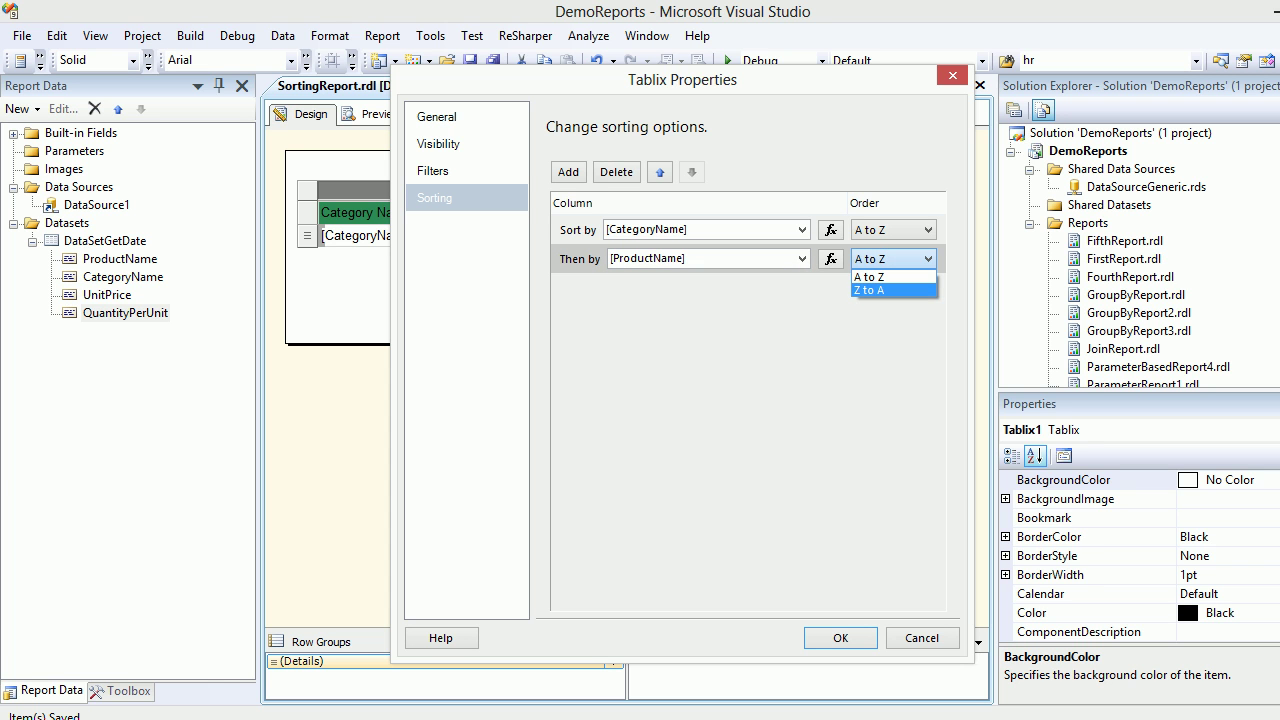
click(868, 290)
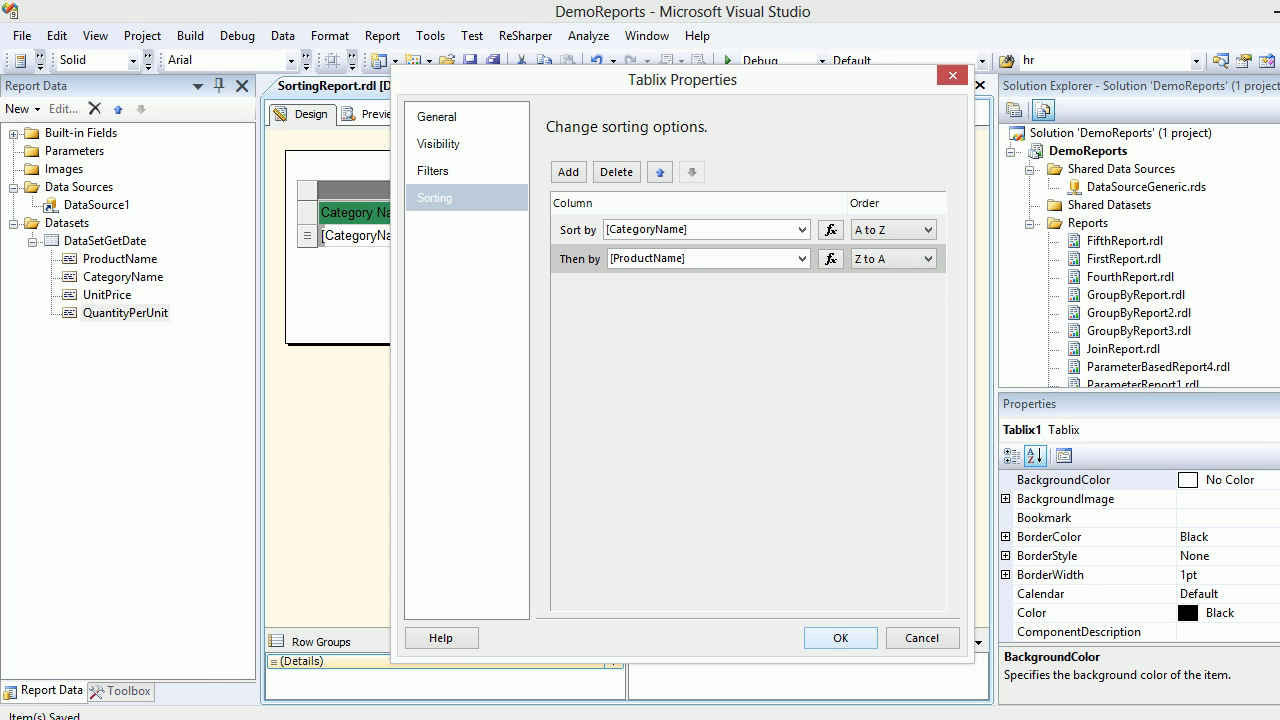
key(Return)
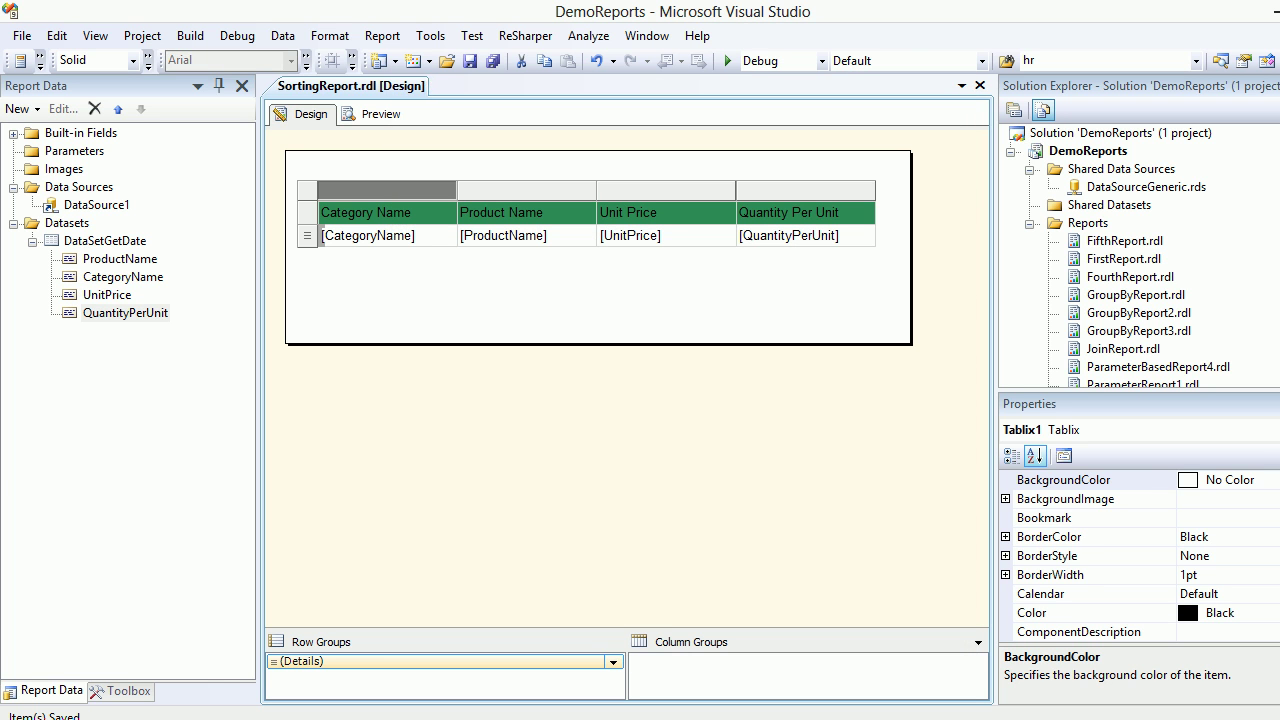
Preview the report to check the reversed product order within each category, and return to the design.
click(374, 114)
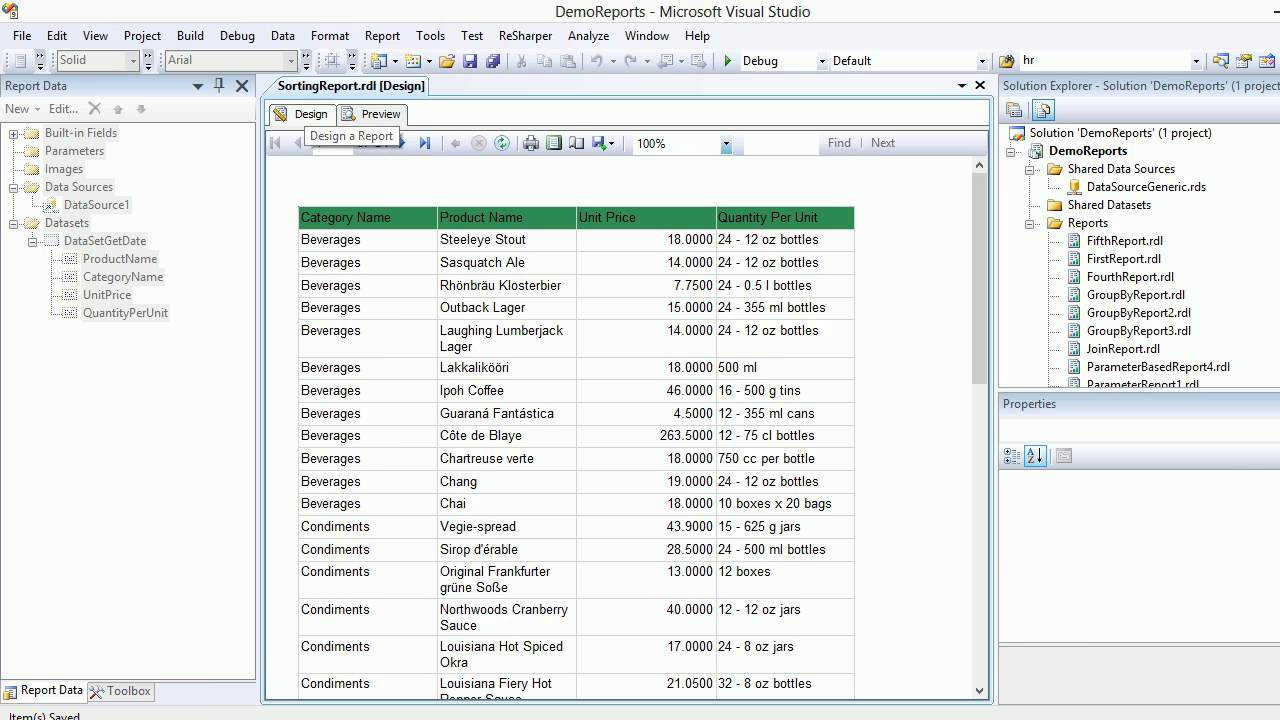
click(305, 114)
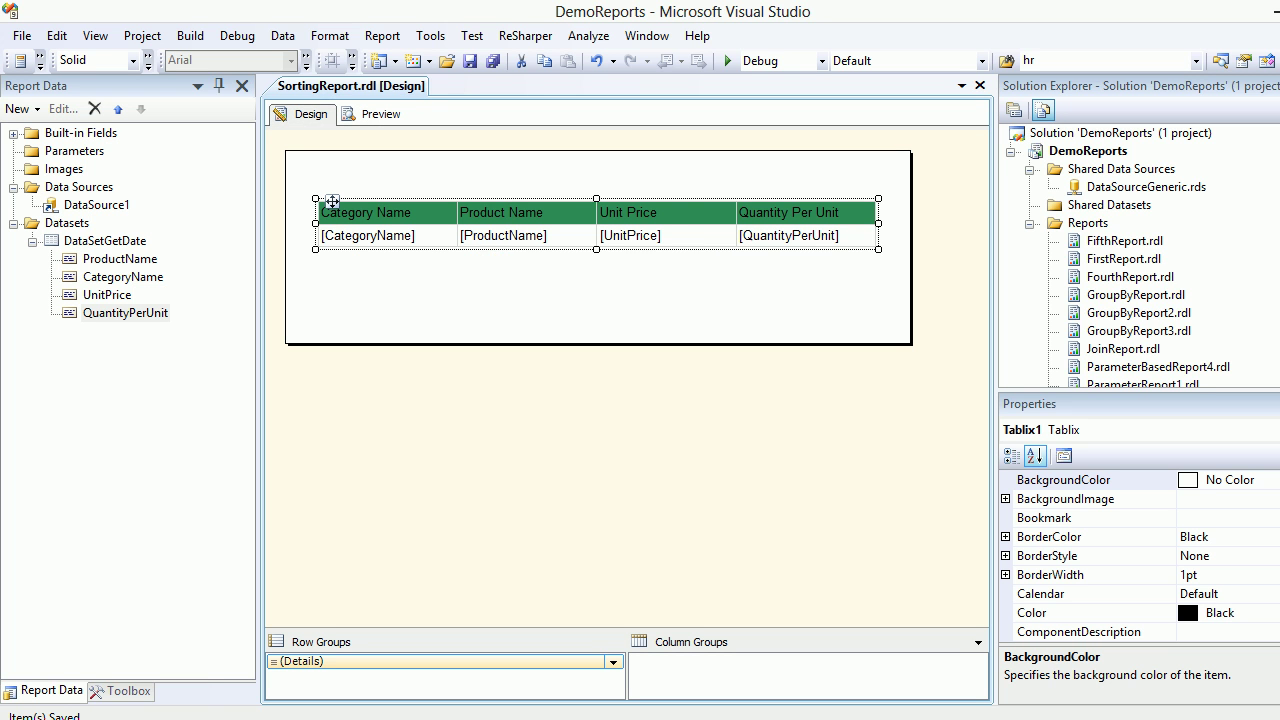
Examine the DataSetGetDate query in the Query Designer, close it without changes, and preview the report.
click(104, 241)
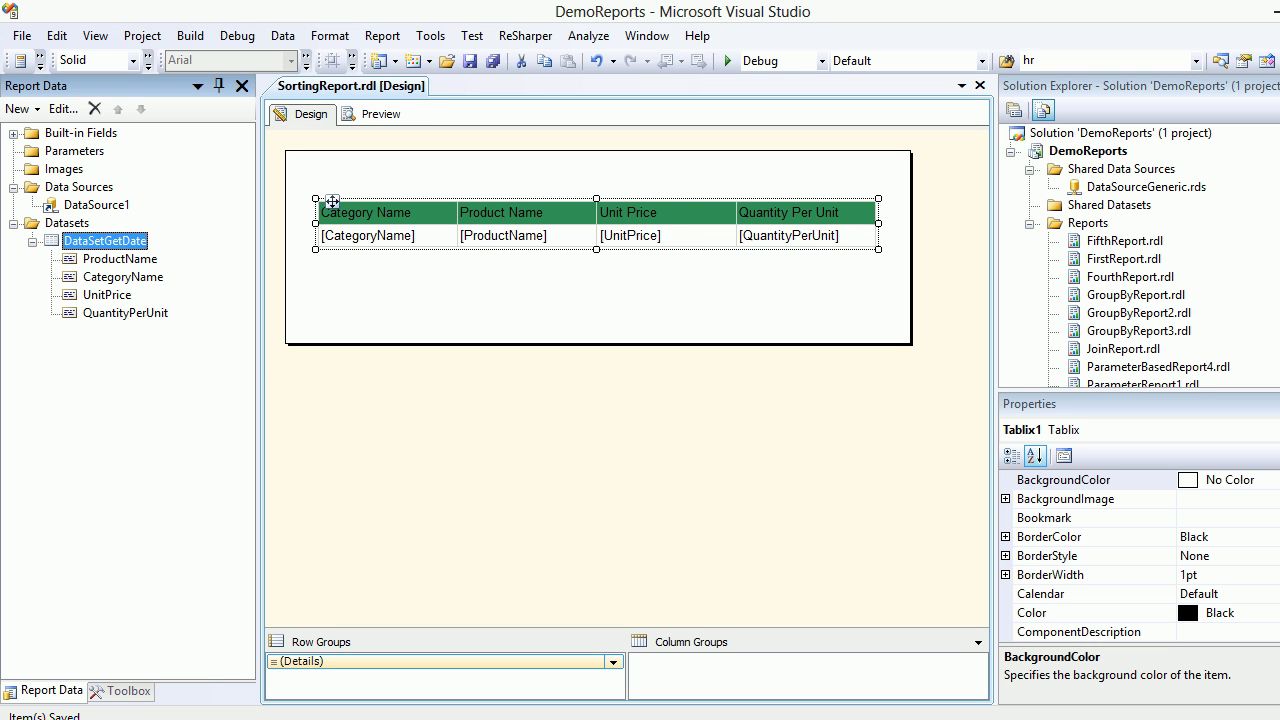
right_click(104, 241)
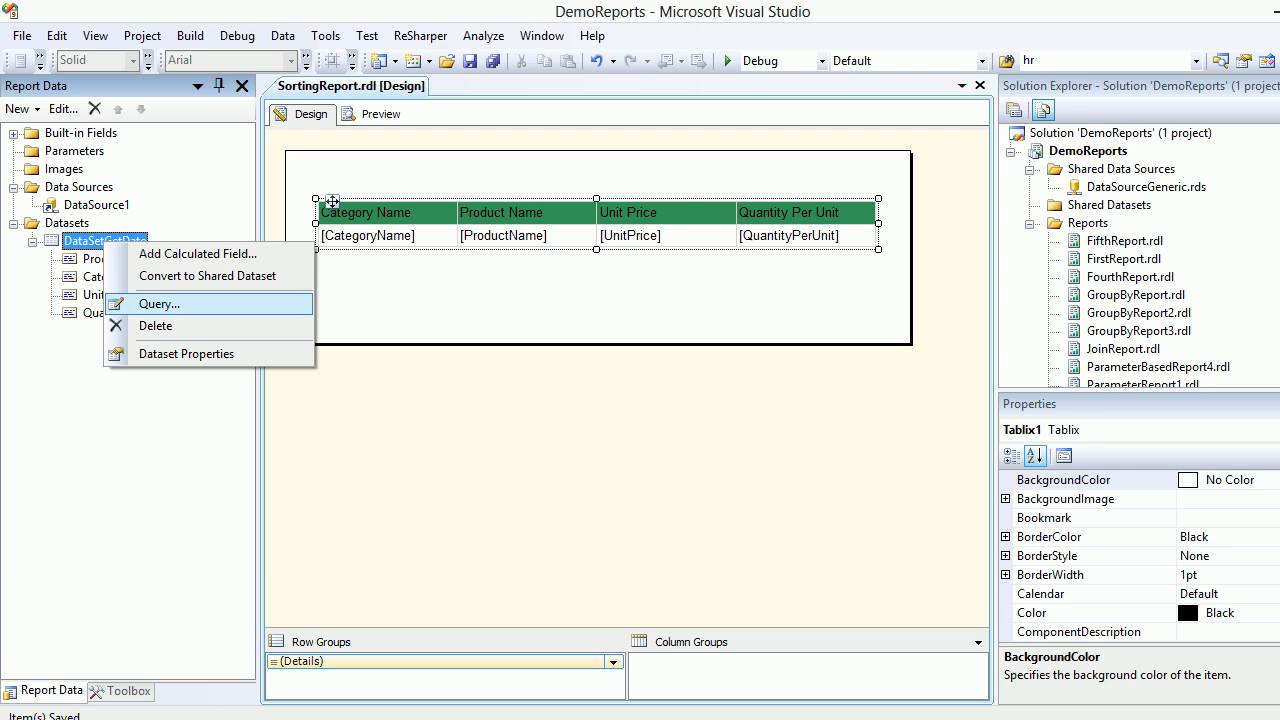
click(159, 304)
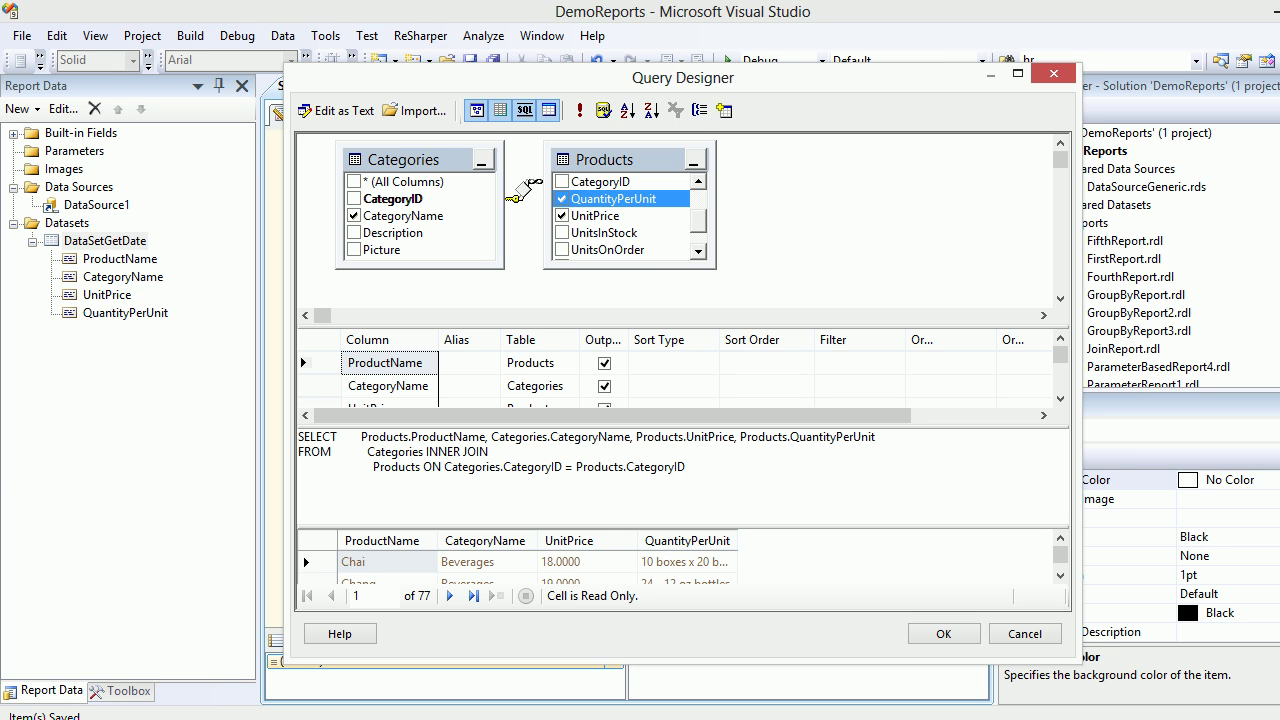
click(1053, 73)
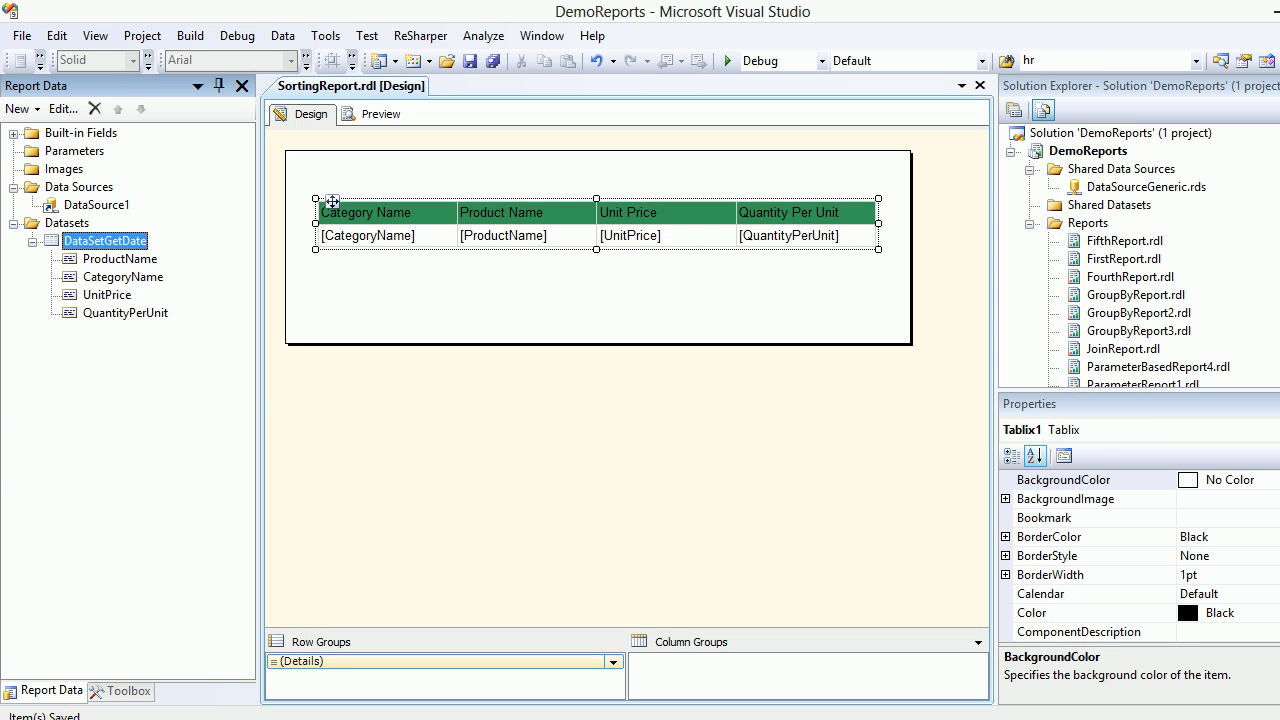
click(372, 113)
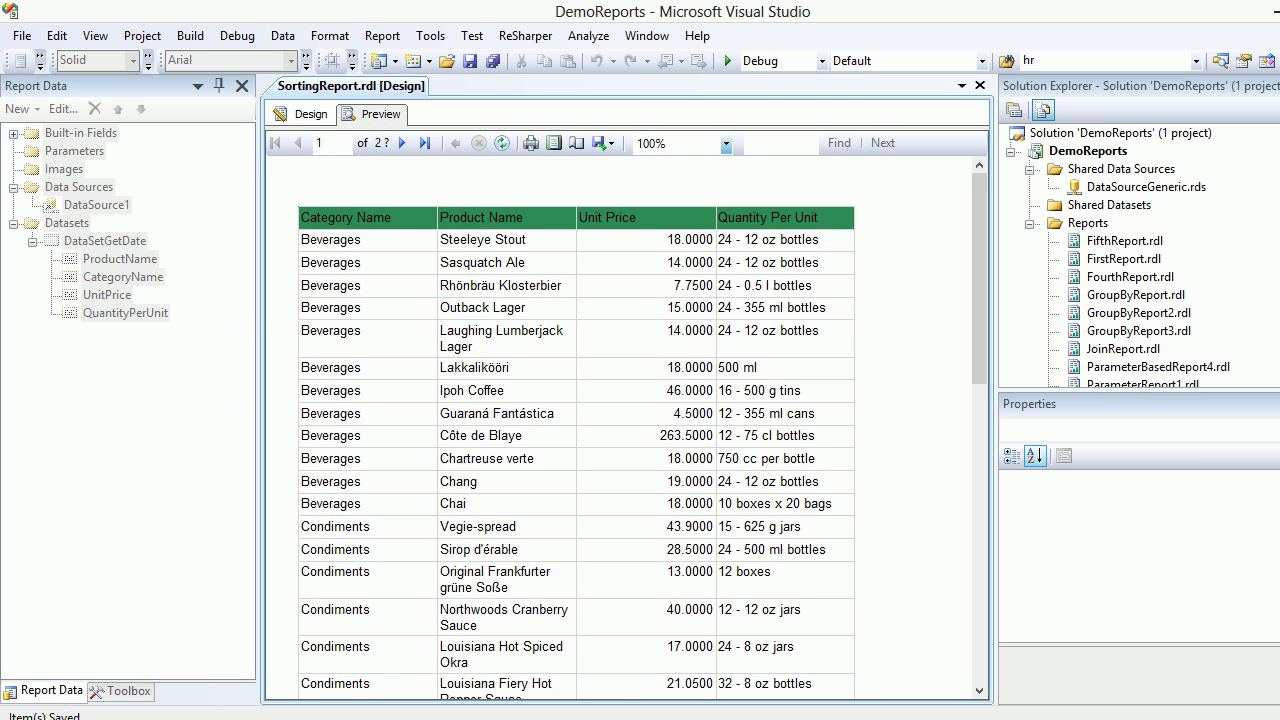